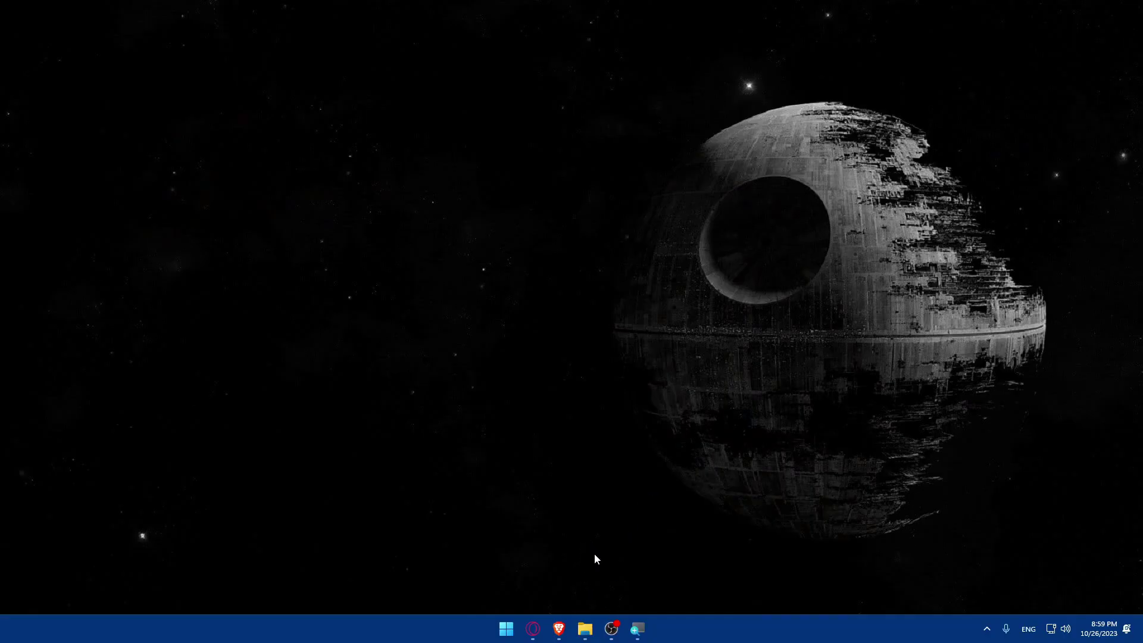
# Open a new tab in Brave and go to zapier.com
pyautogui.click(563, 628)
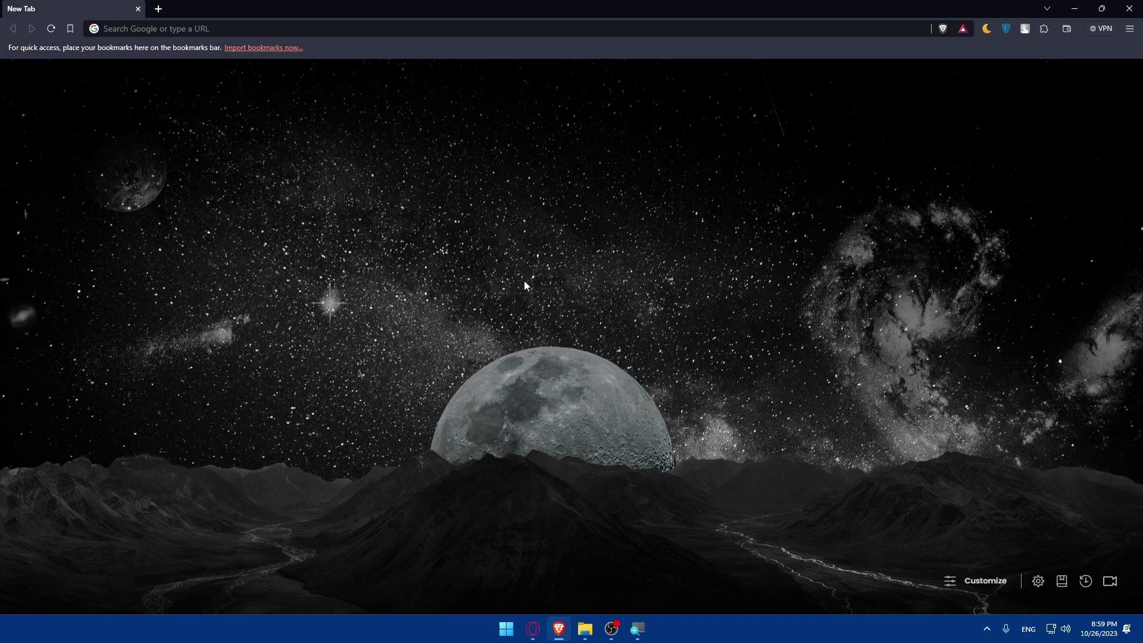
pyautogui.click(160, 31)
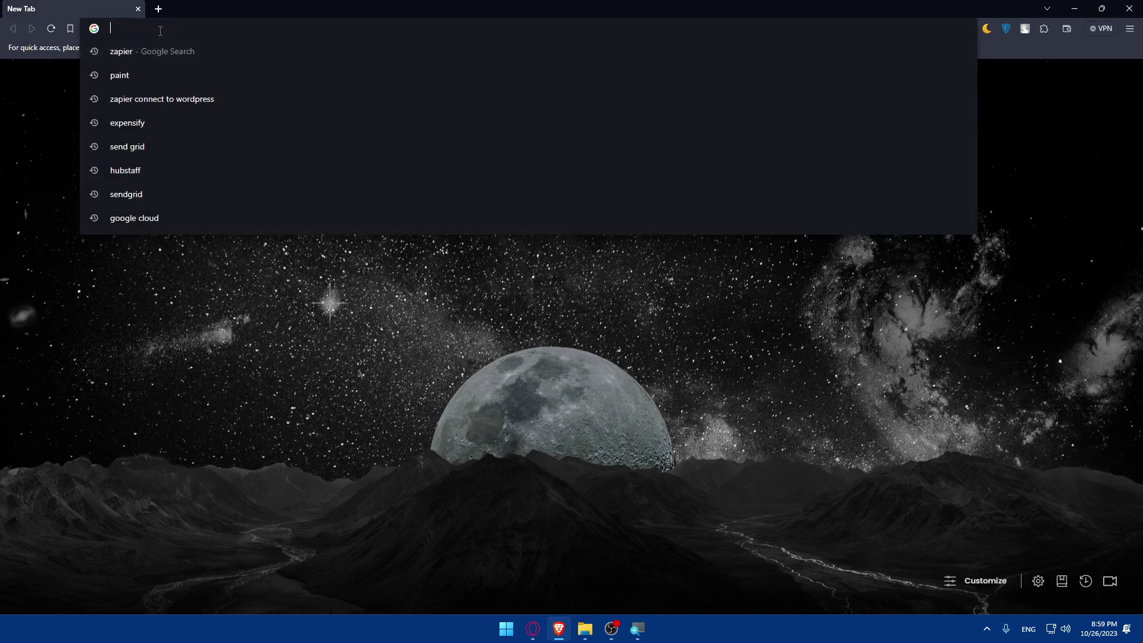
pyautogui.write('zapier.com')
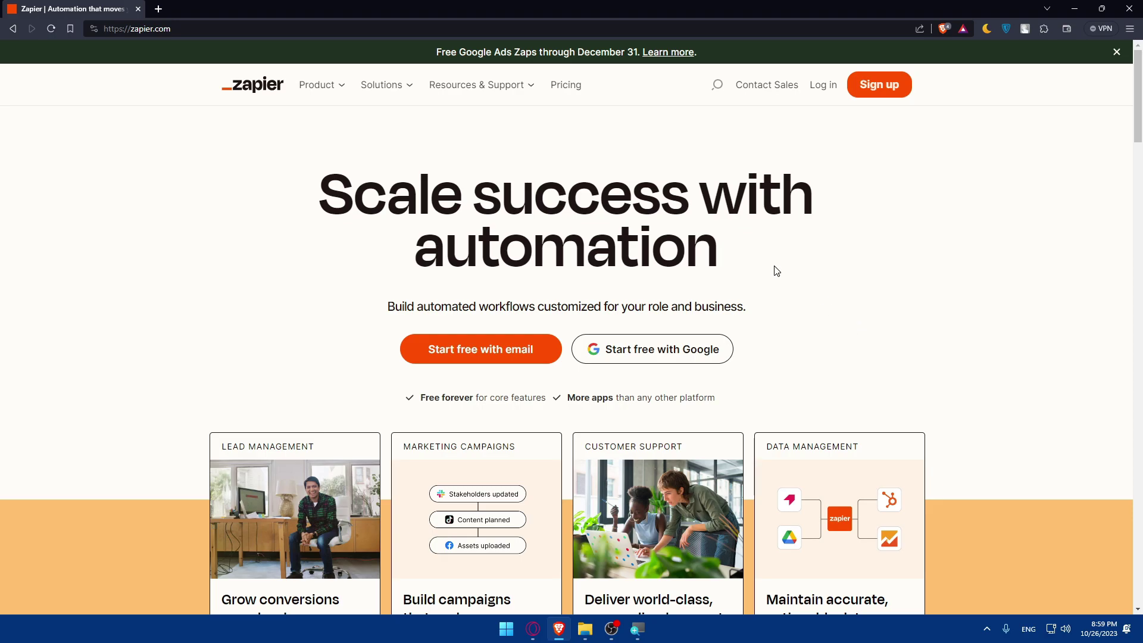
pyautogui.scroll(-10, 777, 271)
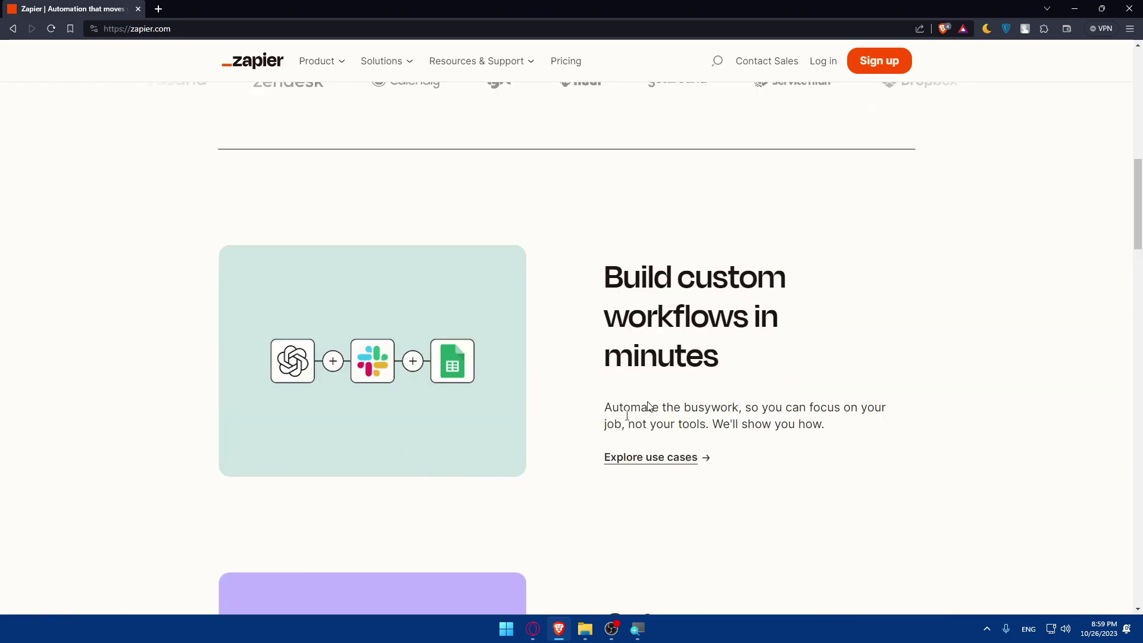
pyautogui.scroll(-3, 584, 375)
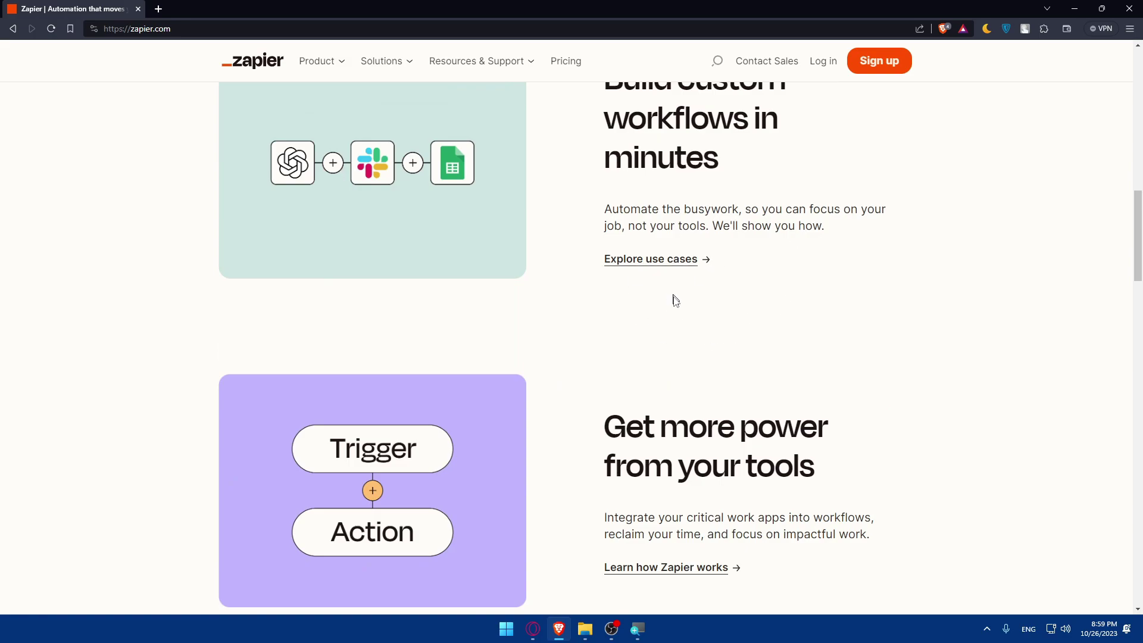
pyautogui.scroll(-8, 673, 298)
pyautogui.scroll(-2, 672, 335)
pyautogui.scroll(-12, 672, 336)
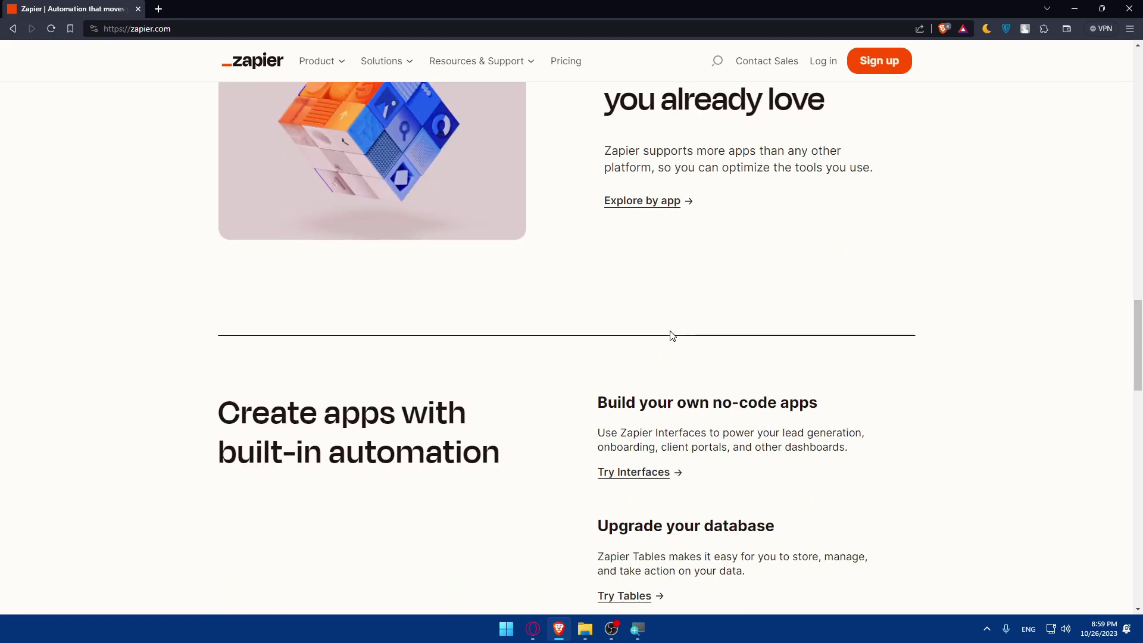
pyautogui.scroll(-8, 671, 332)
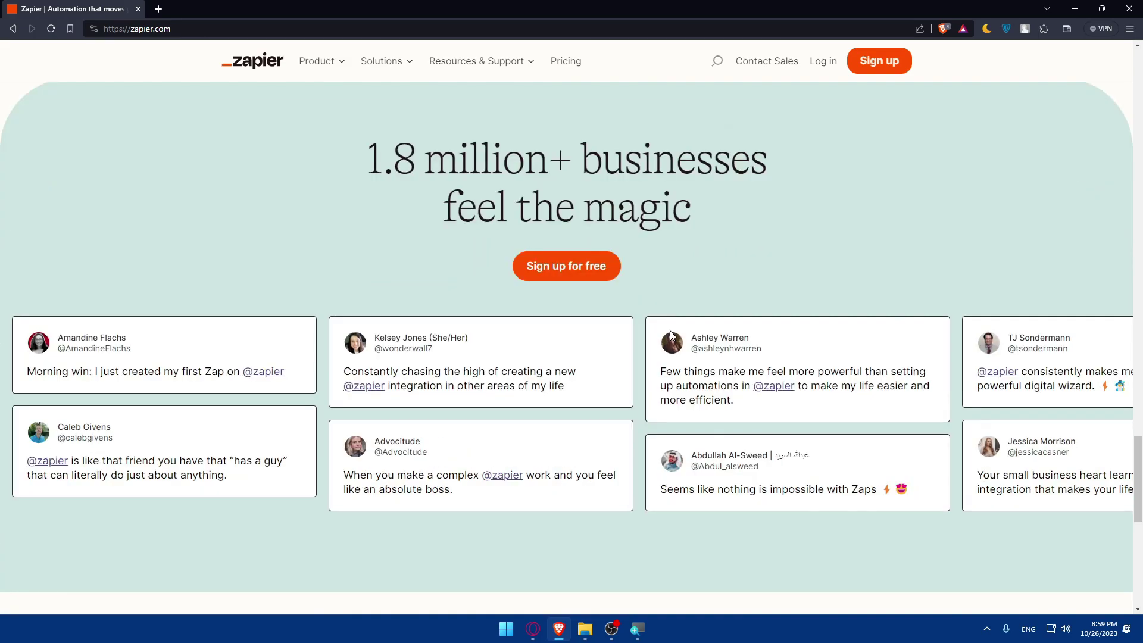
pyautogui.scroll(2, 542, 371)
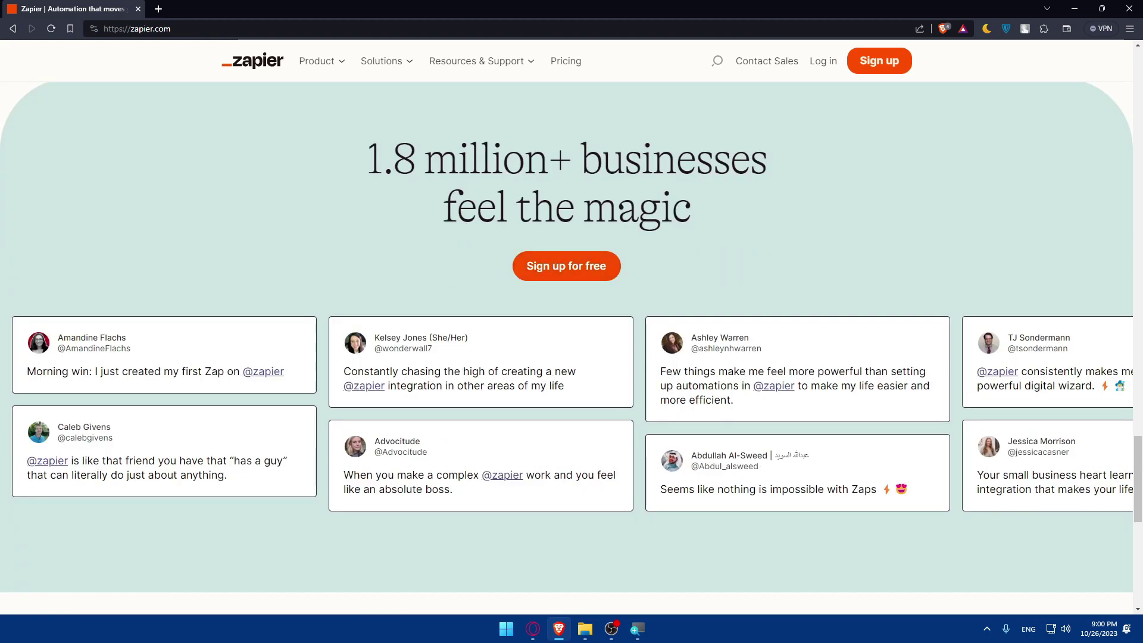
pyautogui.scroll(15, 680, 467)
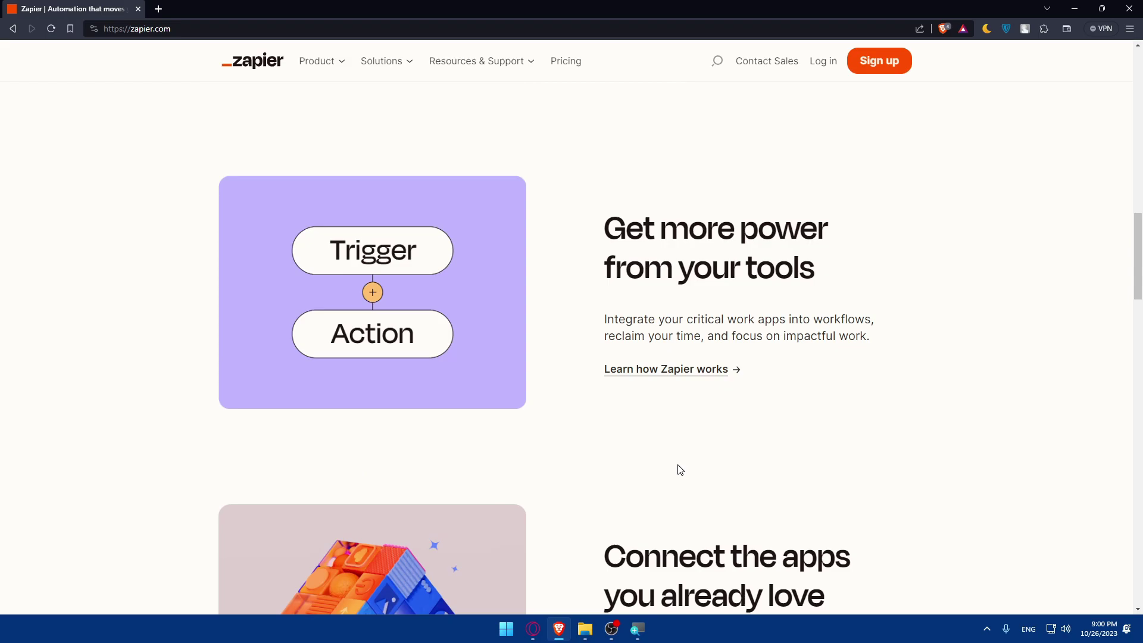
pyautogui.scroll(10, 680, 470)
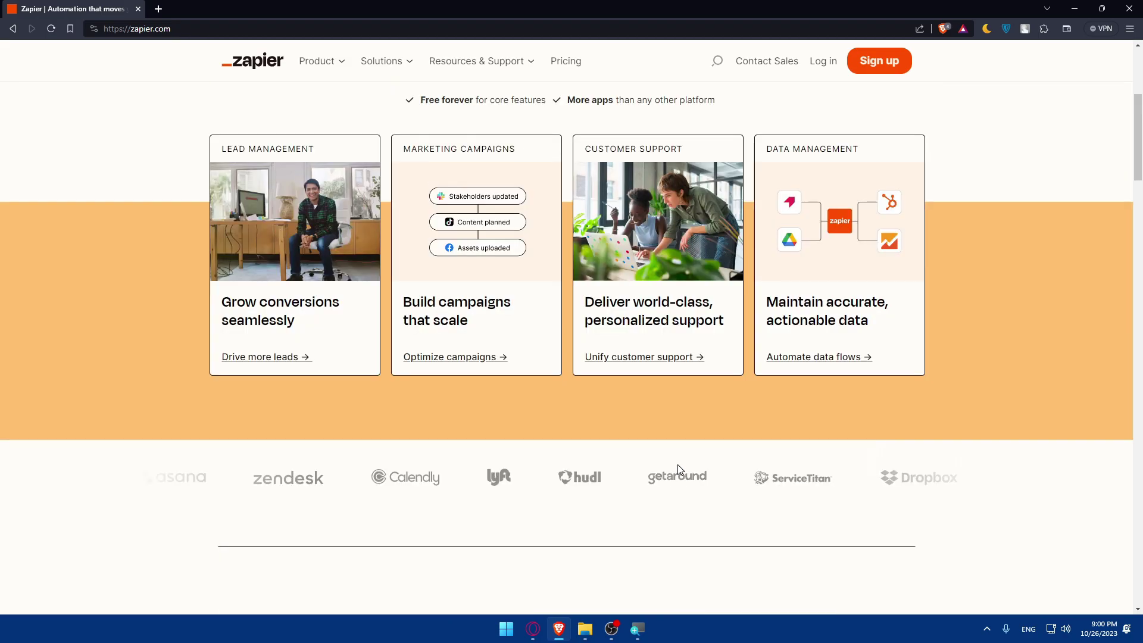
pyautogui.scroll(5, 679, 470)
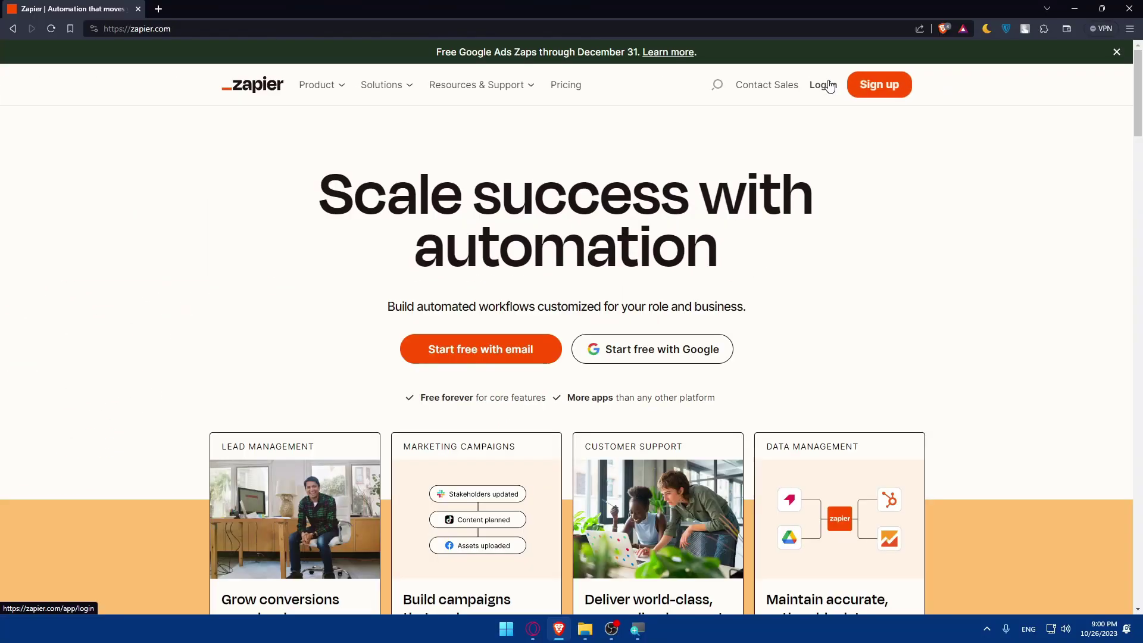
# Log in to Zapier with Continue with Google, choosing the Google account
pyautogui.click(814, 68)
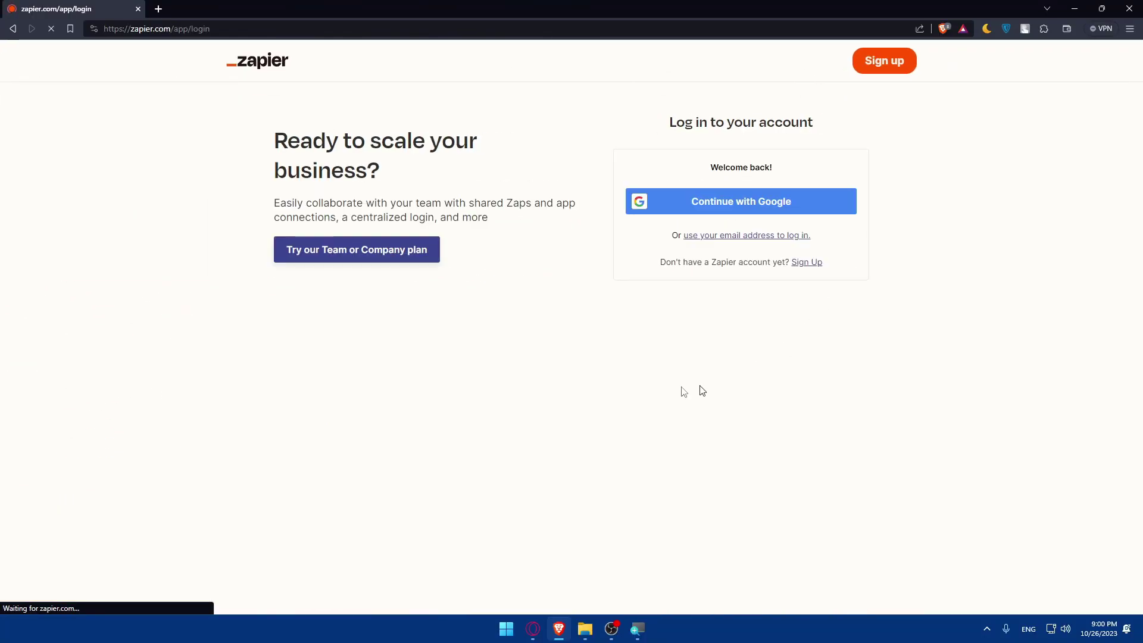
pyautogui.click(760, 189)
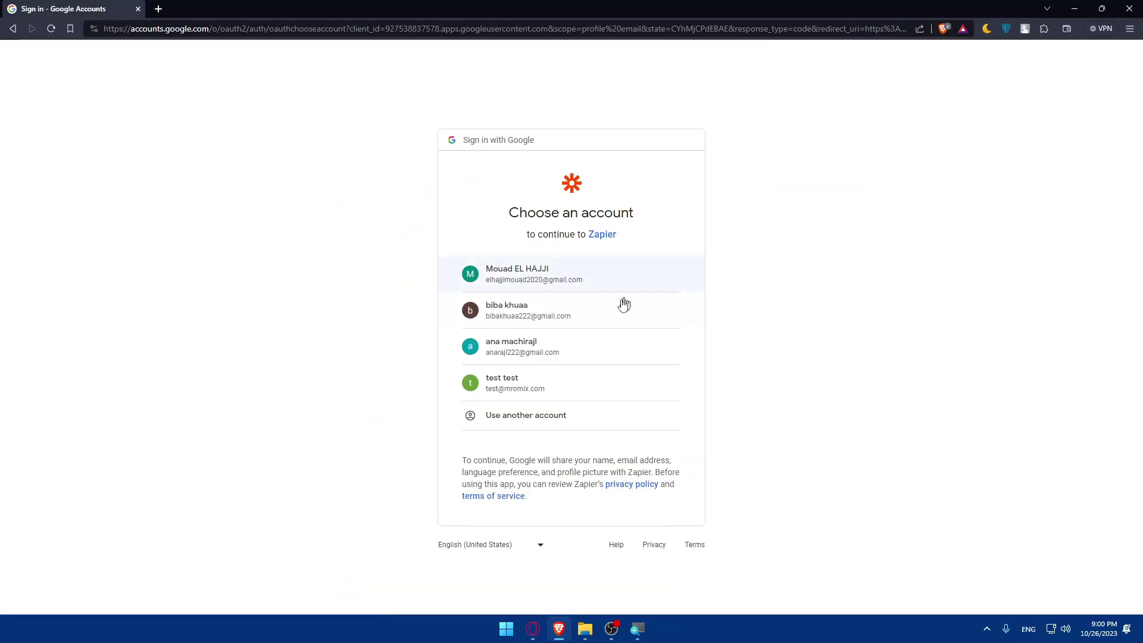
pyautogui.click(589, 327)
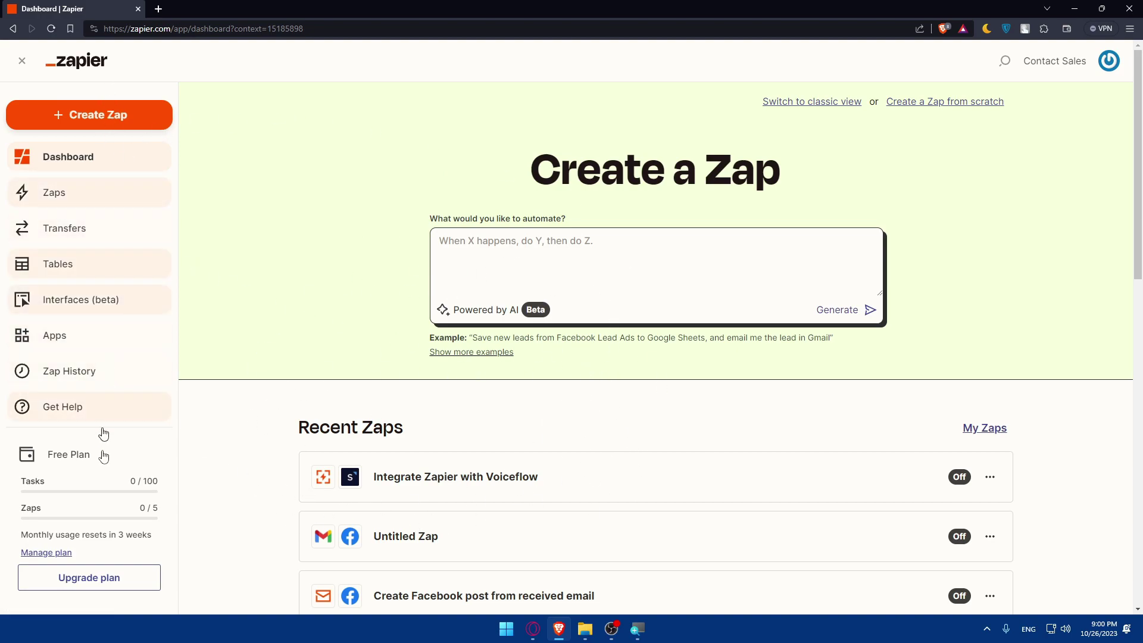
# Search the connected Apps list for Notion, which finds no existing connection
pyautogui.click(83, 336)
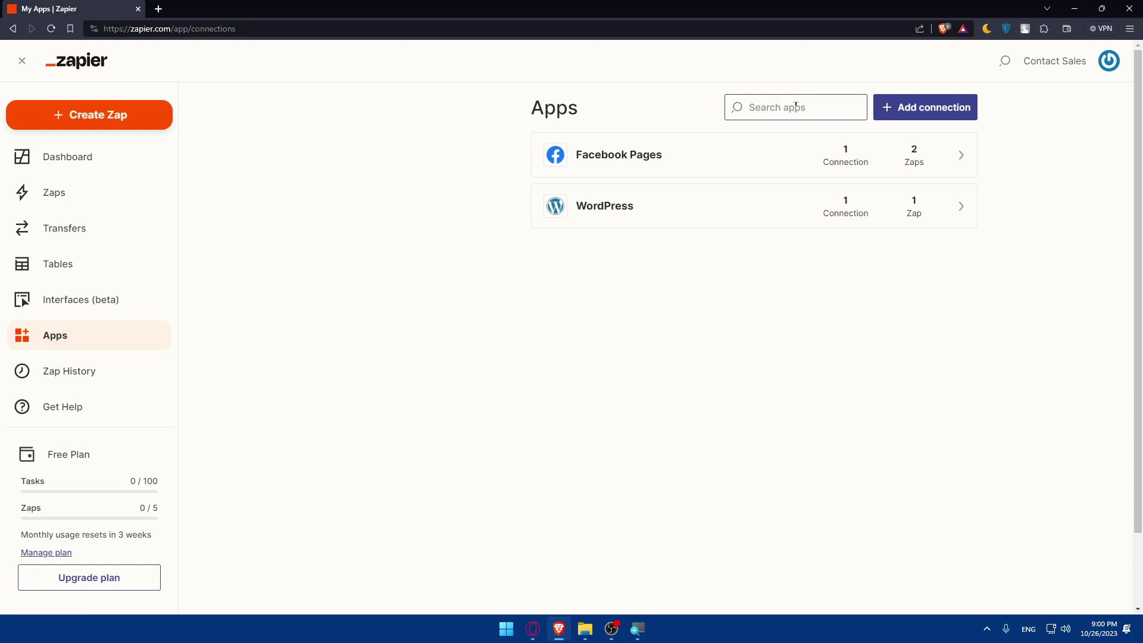
pyautogui.click(749, 107)
pyautogui.write('notion')
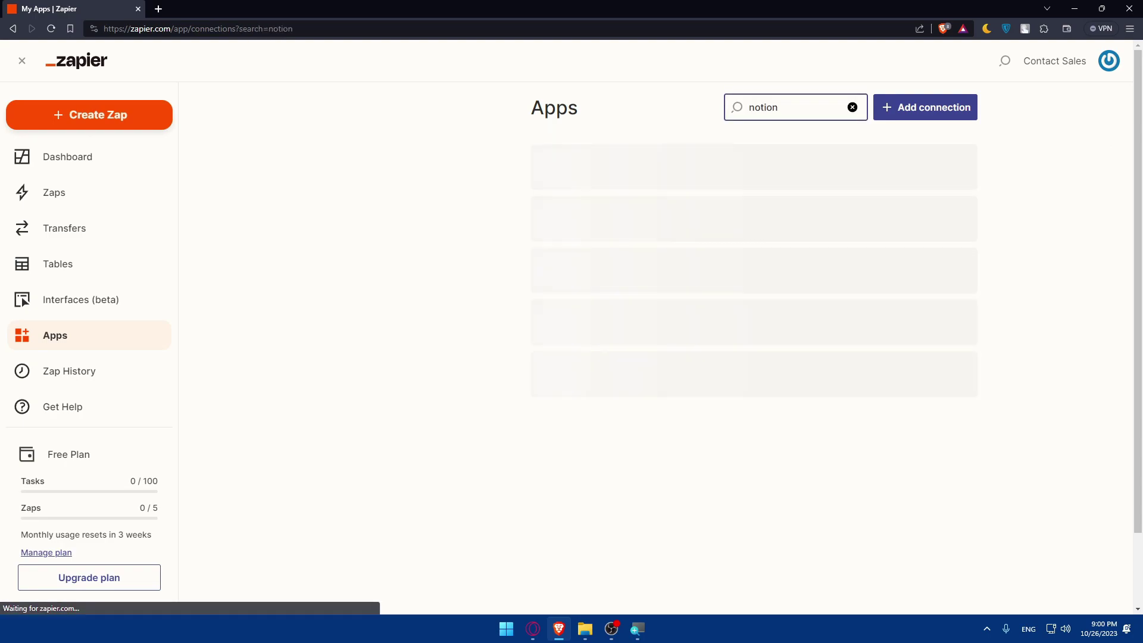
pyautogui.moveTo(686, 195); pyautogui.dragTo(867, 199)
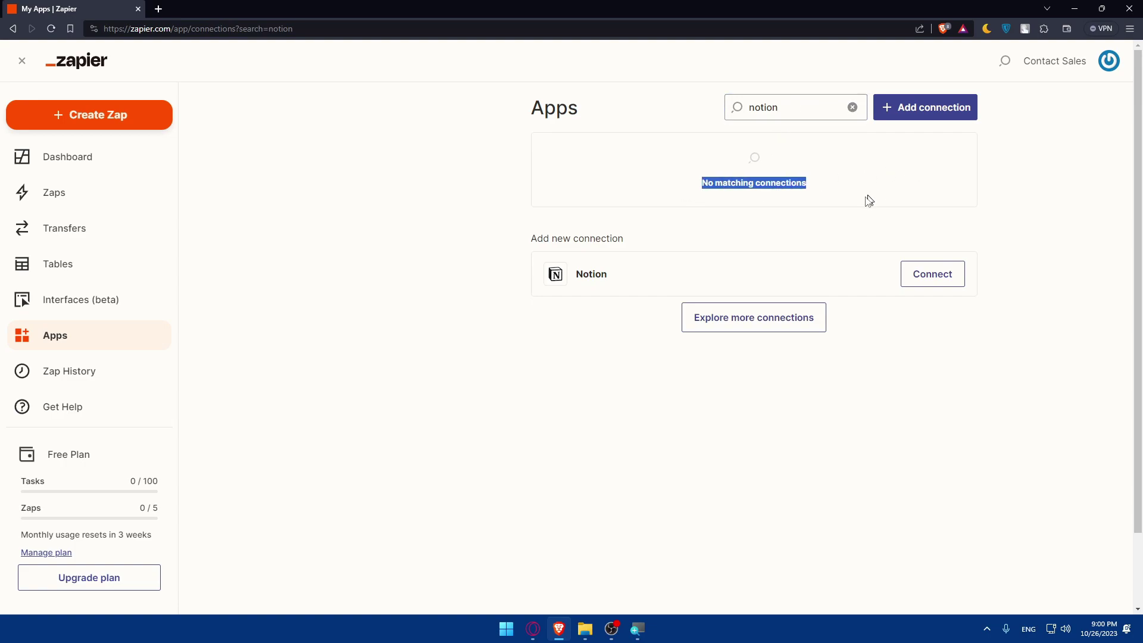
pyautogui.moveTo(528, 238); pyautogui.dragTo(732, 247)
pyautogui.click(680, 238)
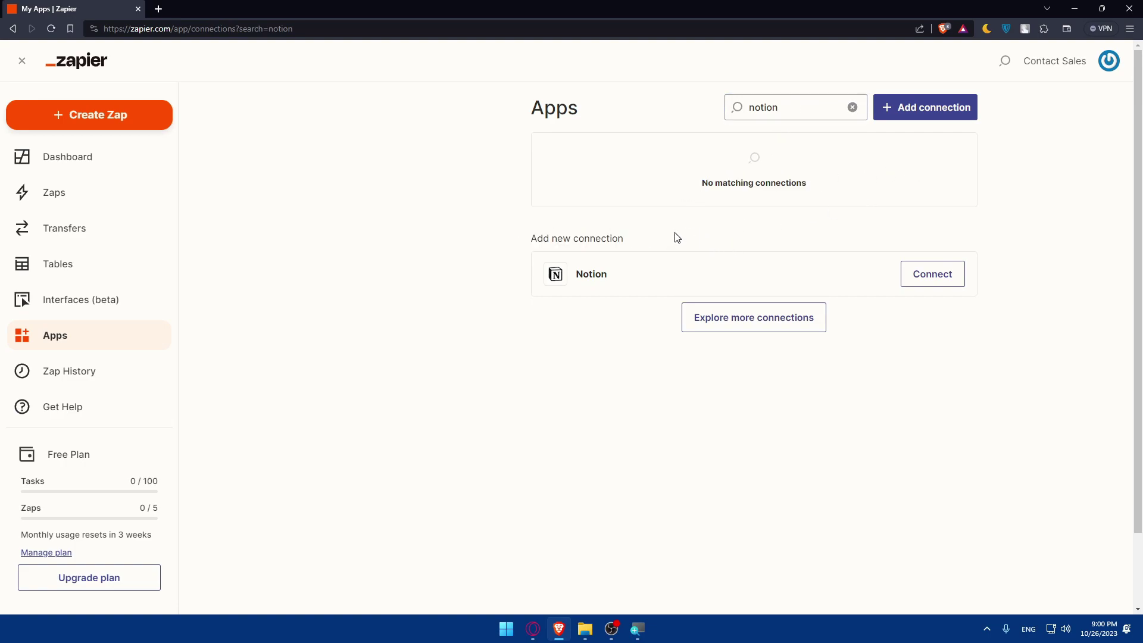
# Try connecting Notion as a new app, closing the stalled popup and retrying
pyautogui.click(917, 273)
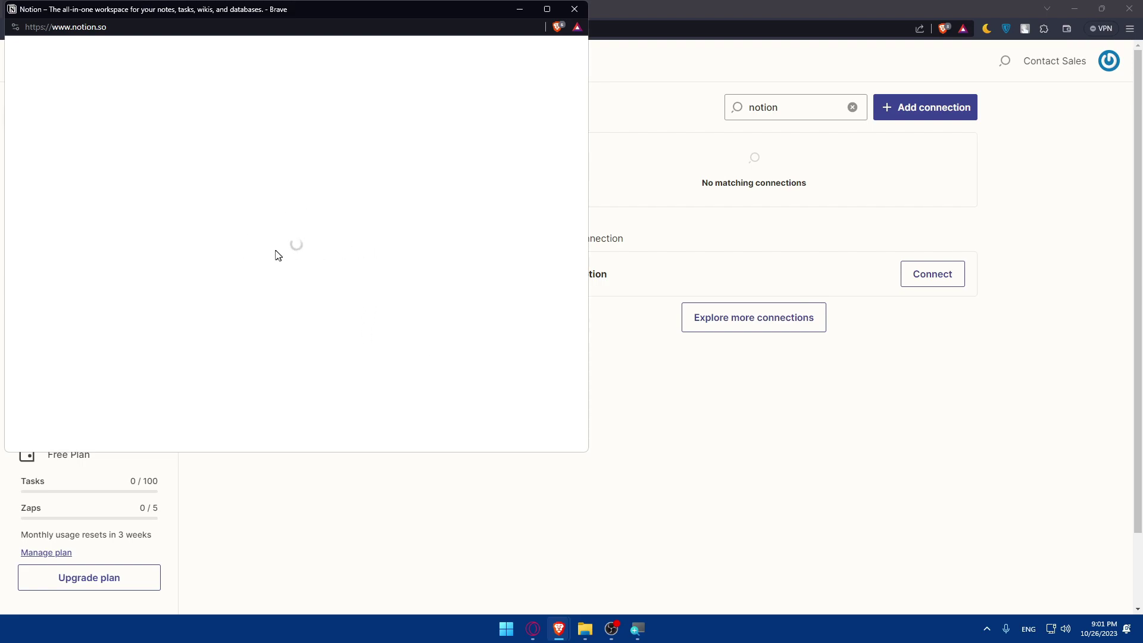
pyautogui.click(574, 9)
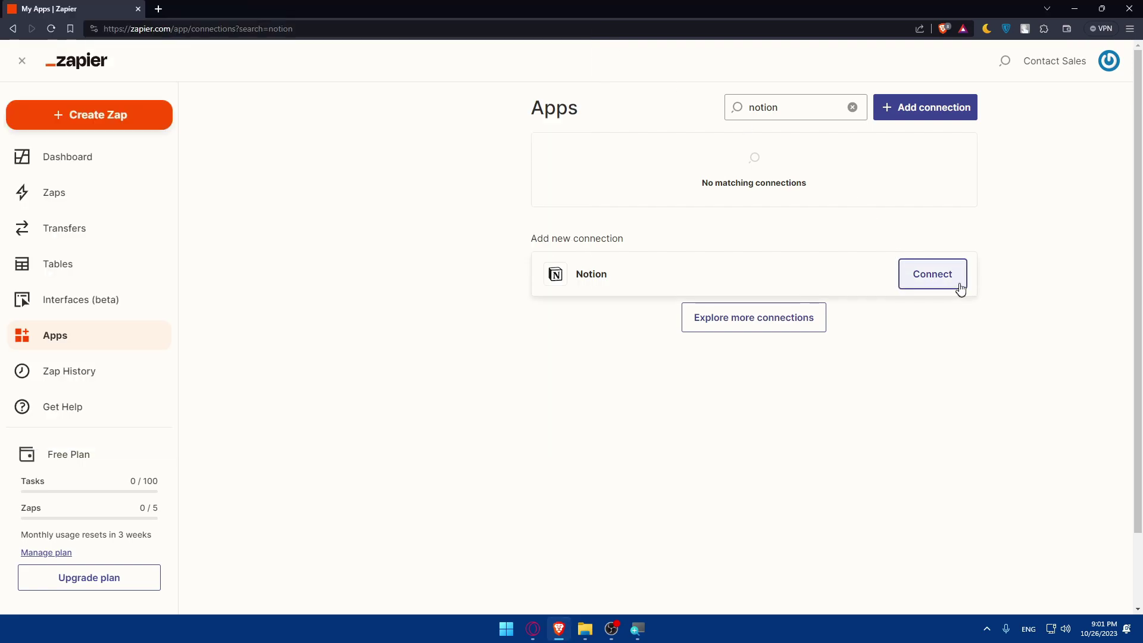
pyautogui.click(952, 282)
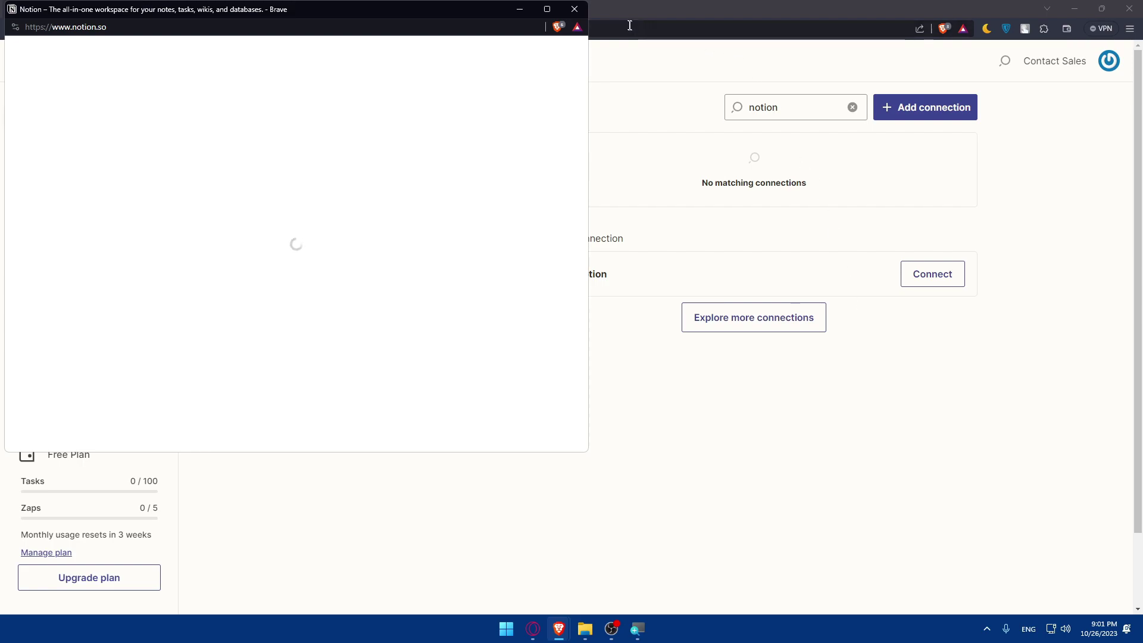
# Close the Notion popup, fit the Zap to view, and pick Notion as the trigger app
pyautogui.click(575, 10)
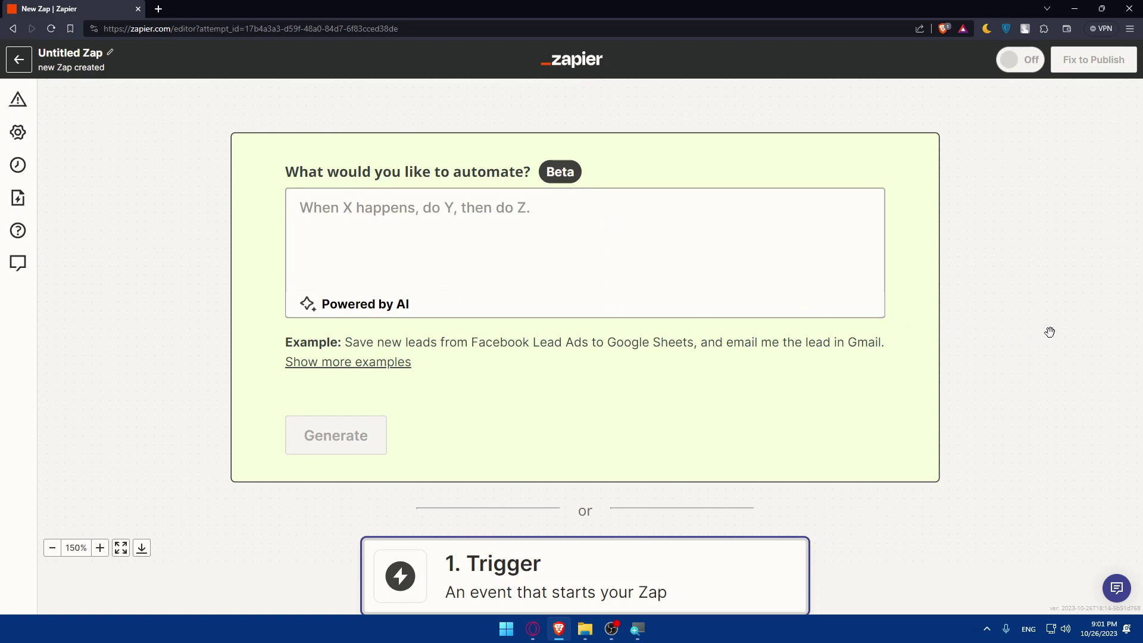
pyautogui.scroll(-1, 735, 438)
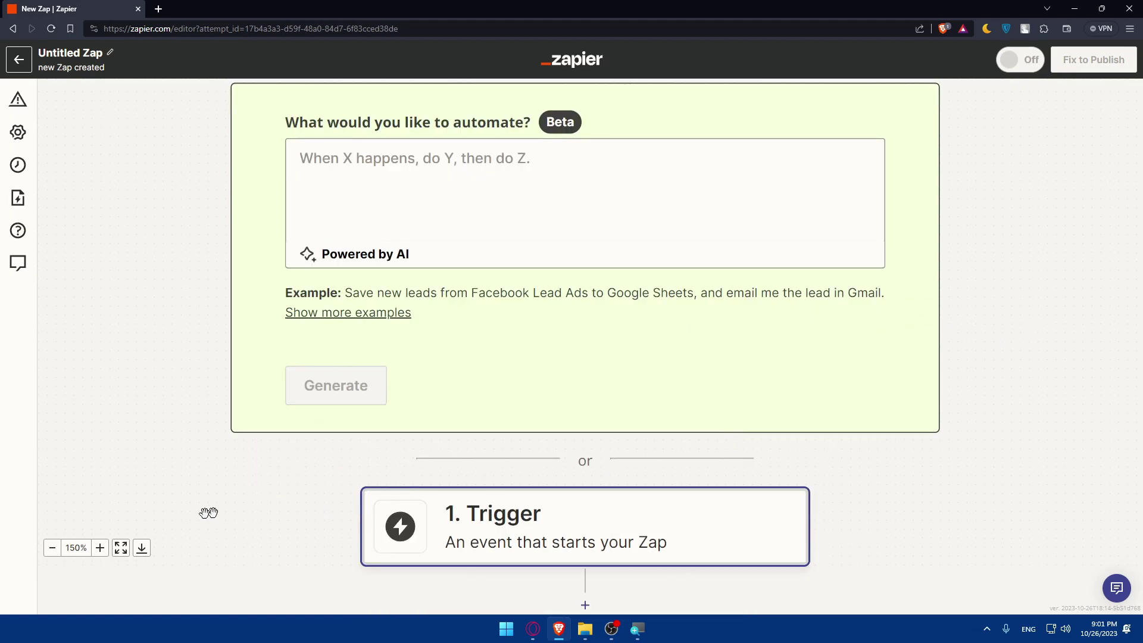
pyautogui.click(121, 548)
pyautogui.click(538, 393)
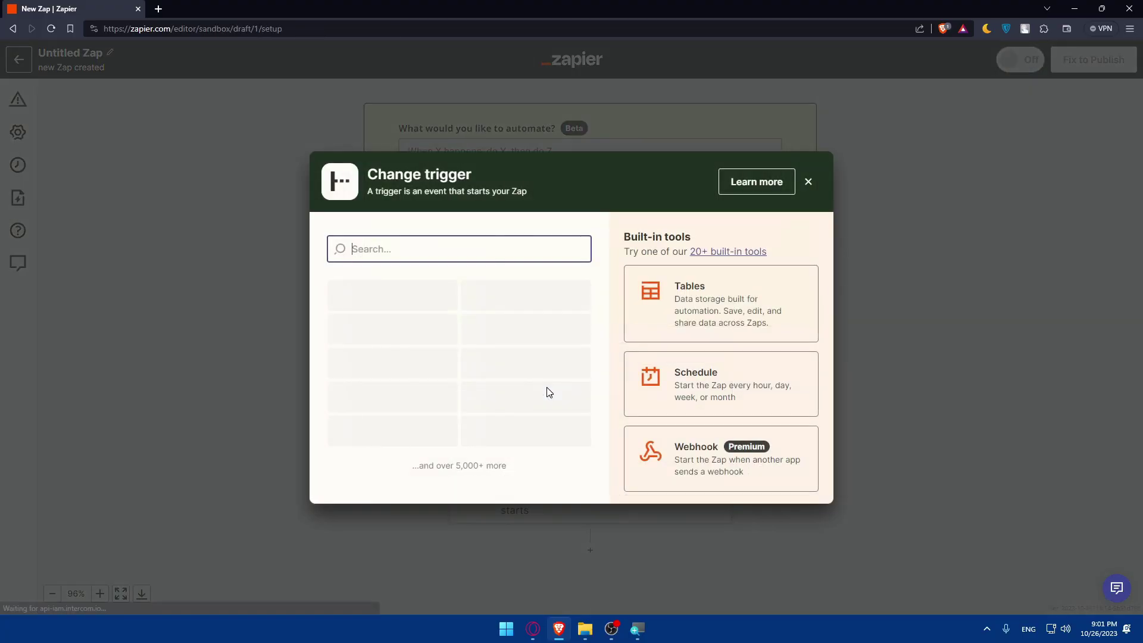
pyautogui.write('notion')
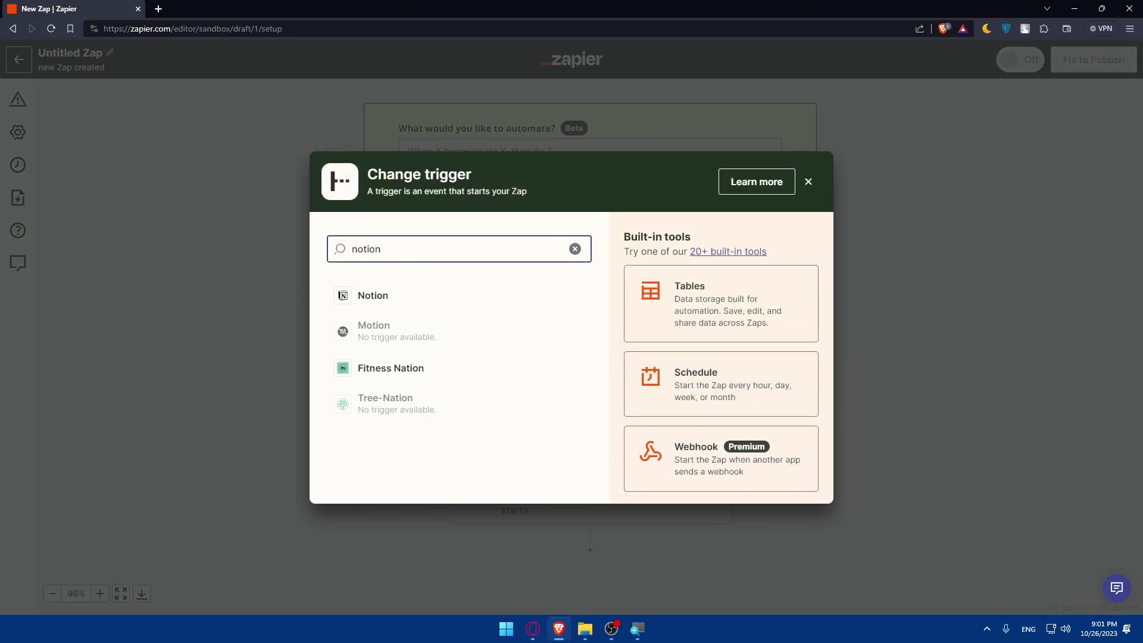
pyautogui.click(388, 299)
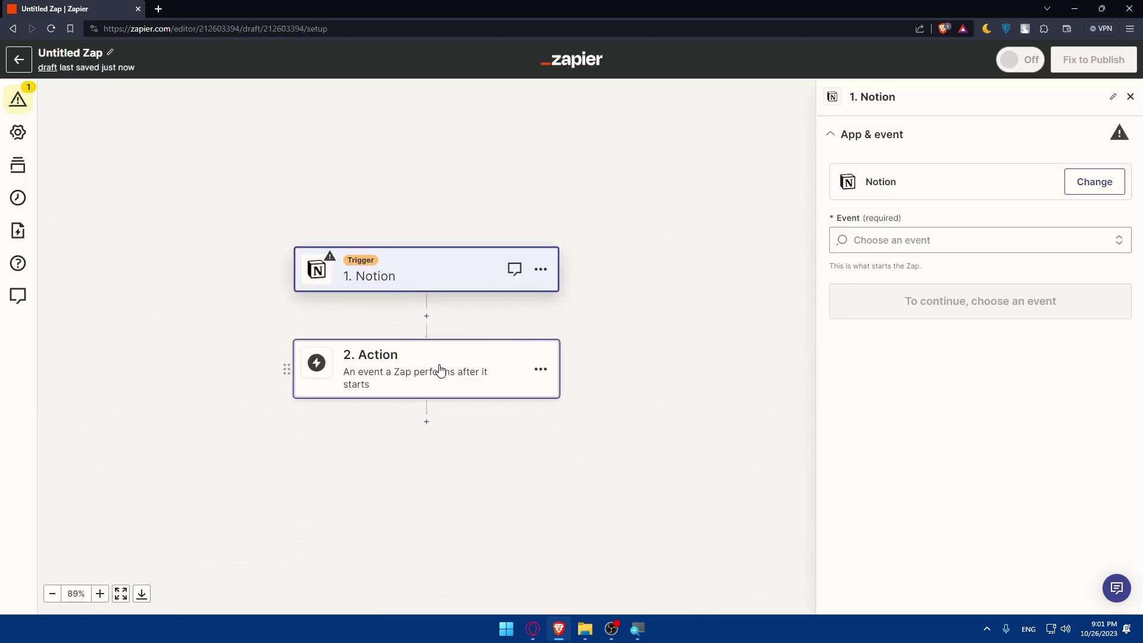
# Set the Notion trigger event to New Database Item and start the Notion sign-in
pyautogui.click(916, 241)
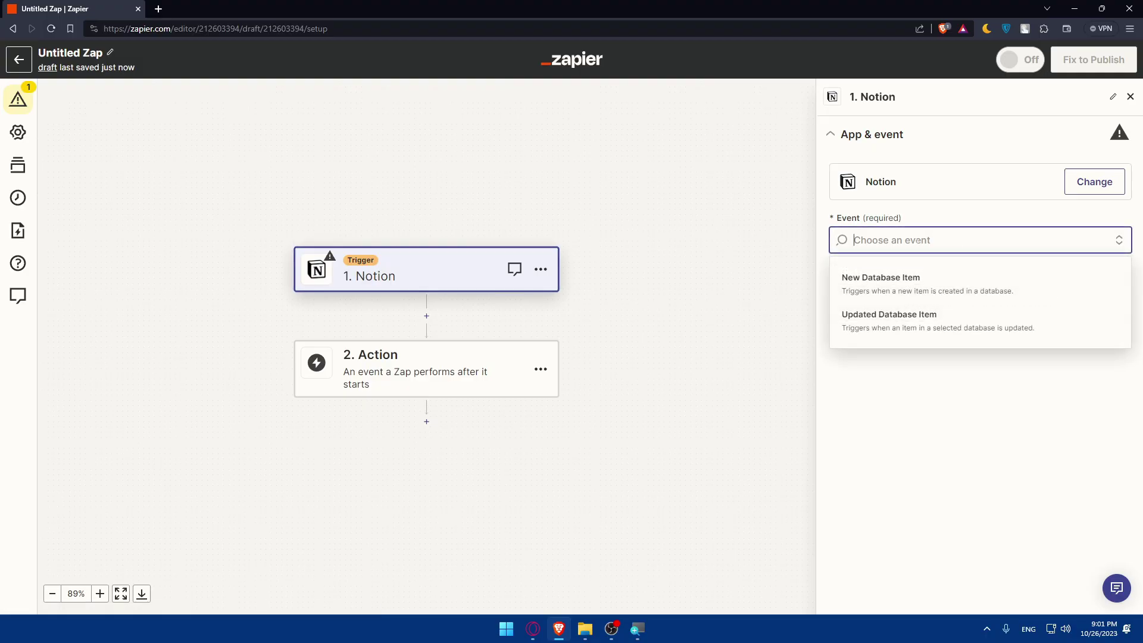
pyautogui.click(922, 291)
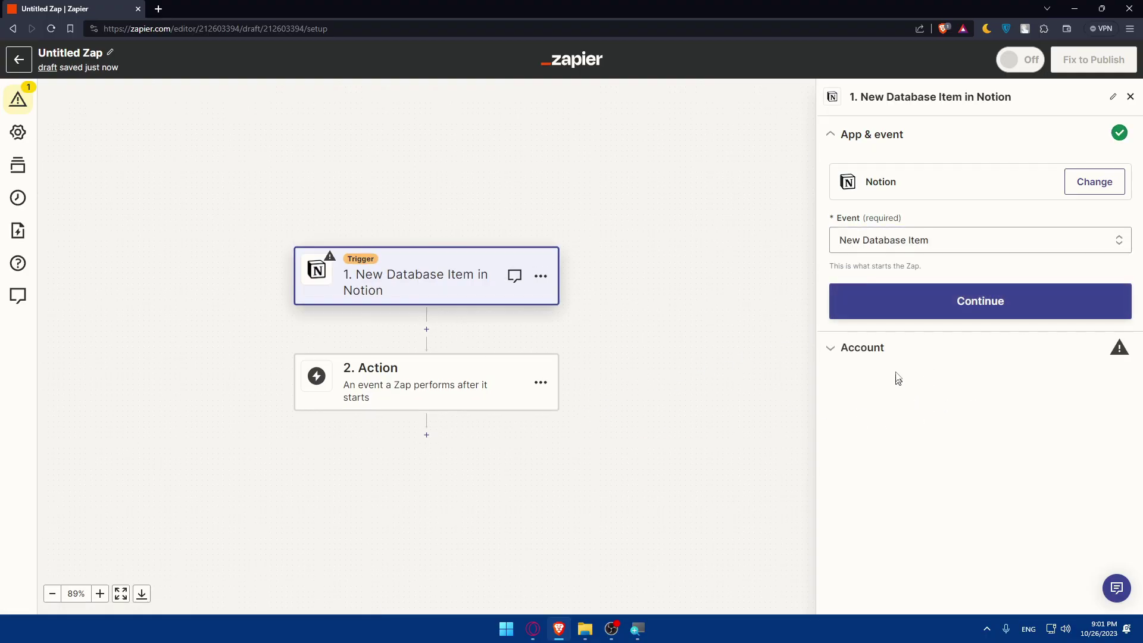
pyautogui.click(900, 302)
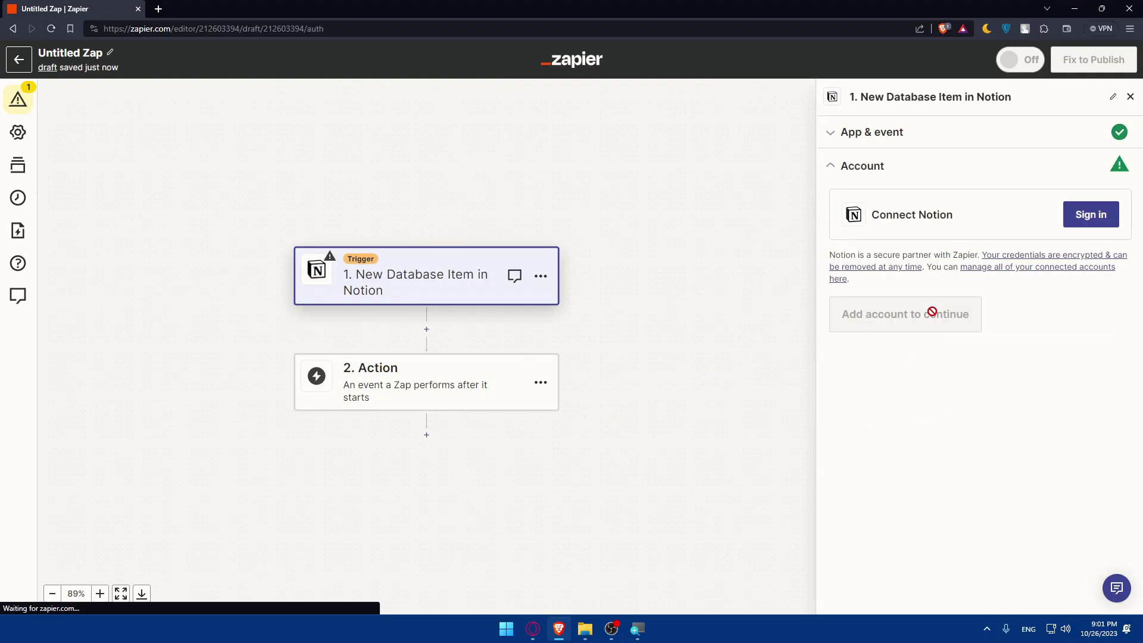
pyautogui.click(1081, 218)
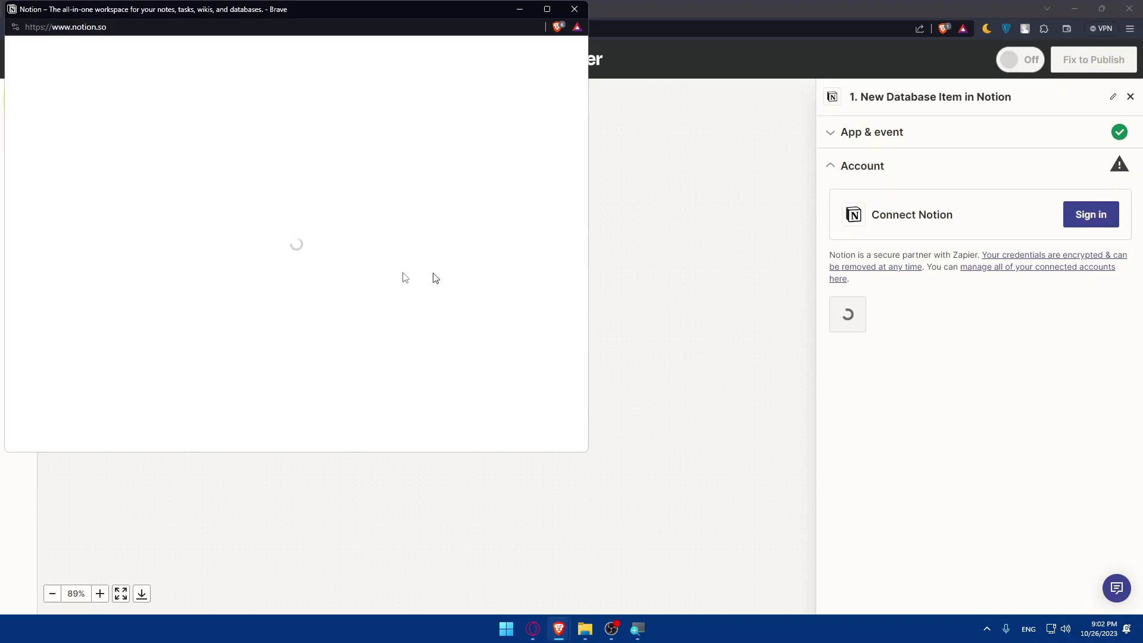
# Close the Notion popup and revisit the Notion trigger's app and event settings
pyautogui.click(574, 10)
pyautogui.click(406, 388)
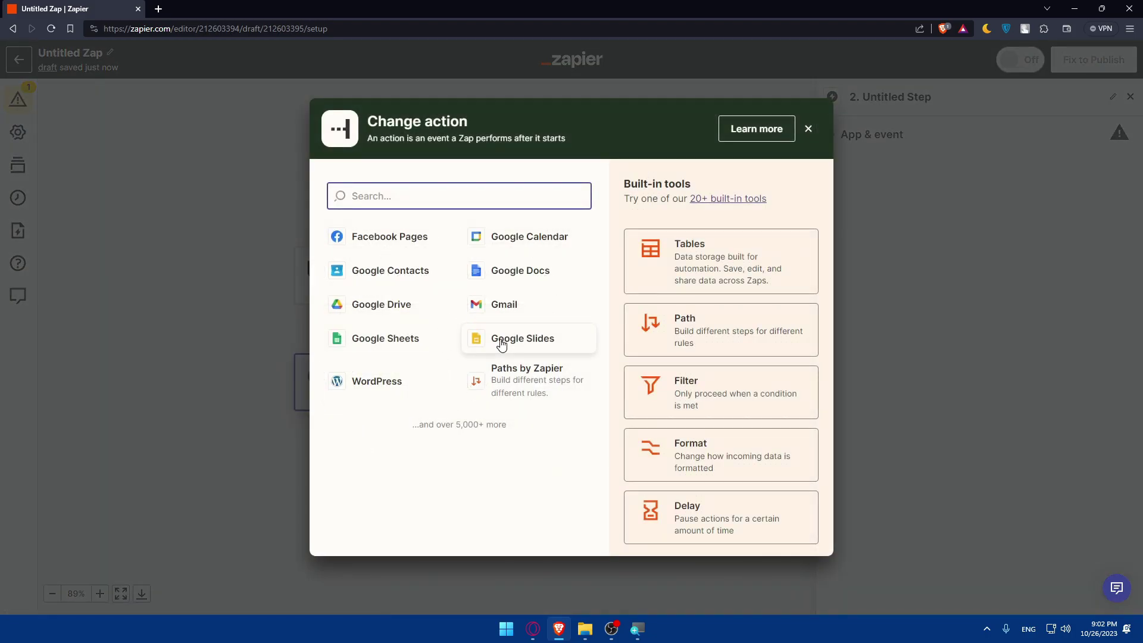
pyautogui.click(253, 269)
pyautogui.click(316, 295)
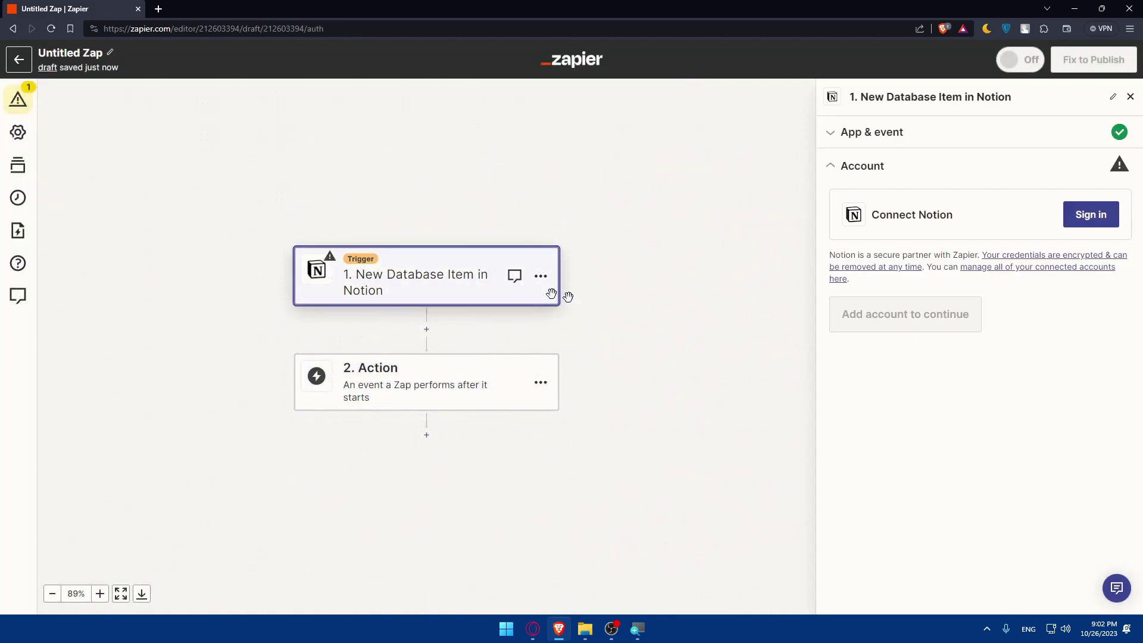
pyautogui.click(891, 144)
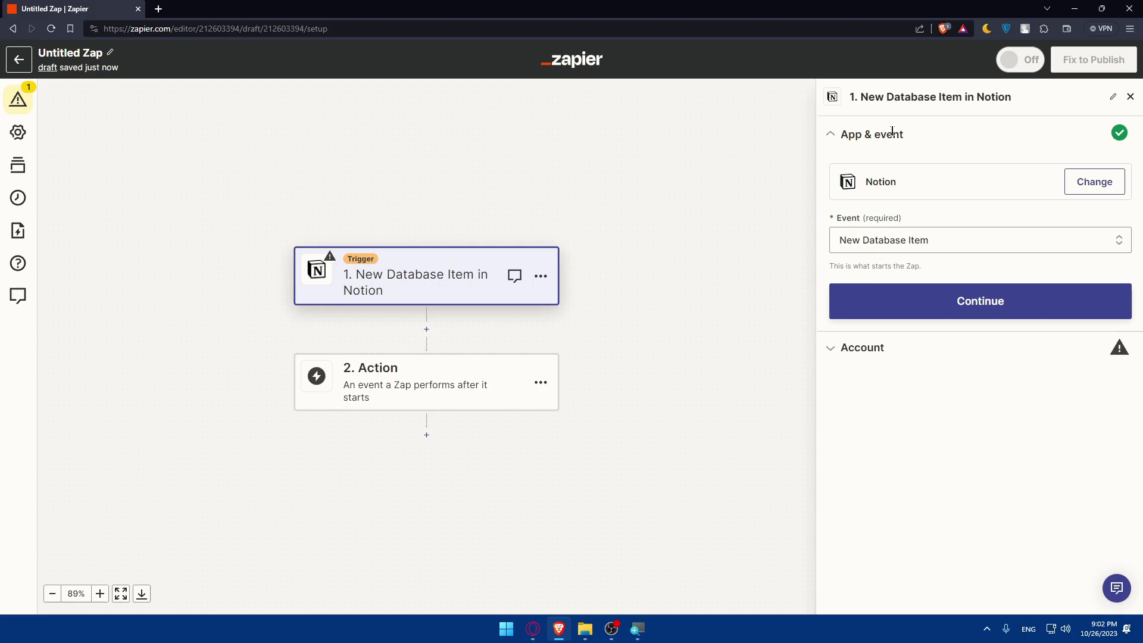
# Make the action step Email by Zapier with the Send Outbound Email event
pyautogui.click(396, 397)
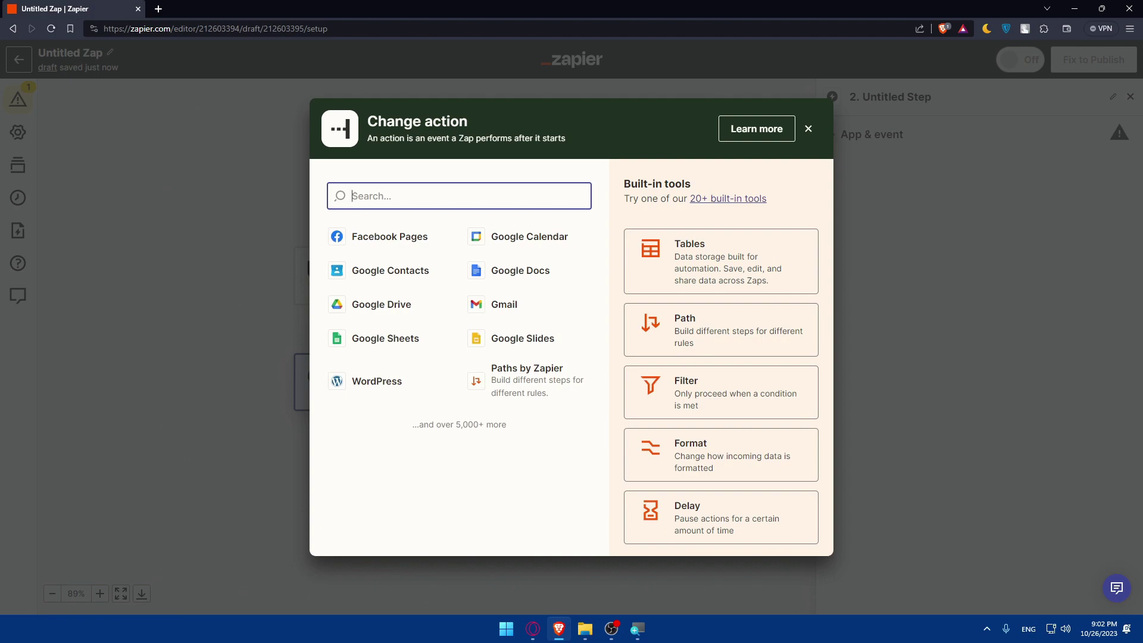
pyautogui.write('zapier')
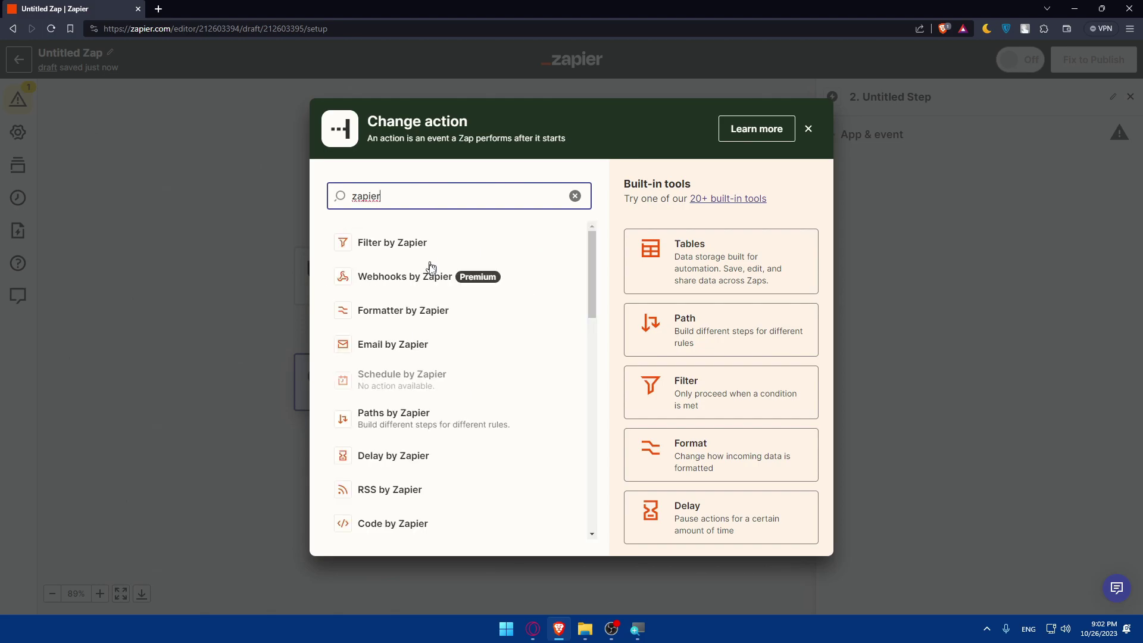
pyautogui.click(415, 351)
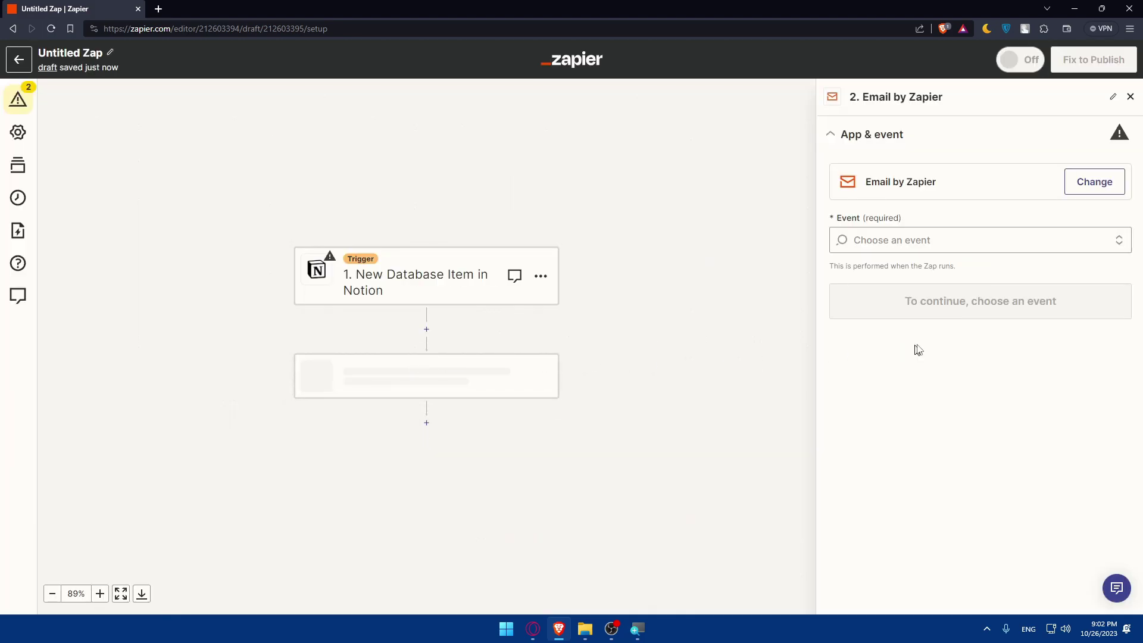
pyautogui.click(908, 239)
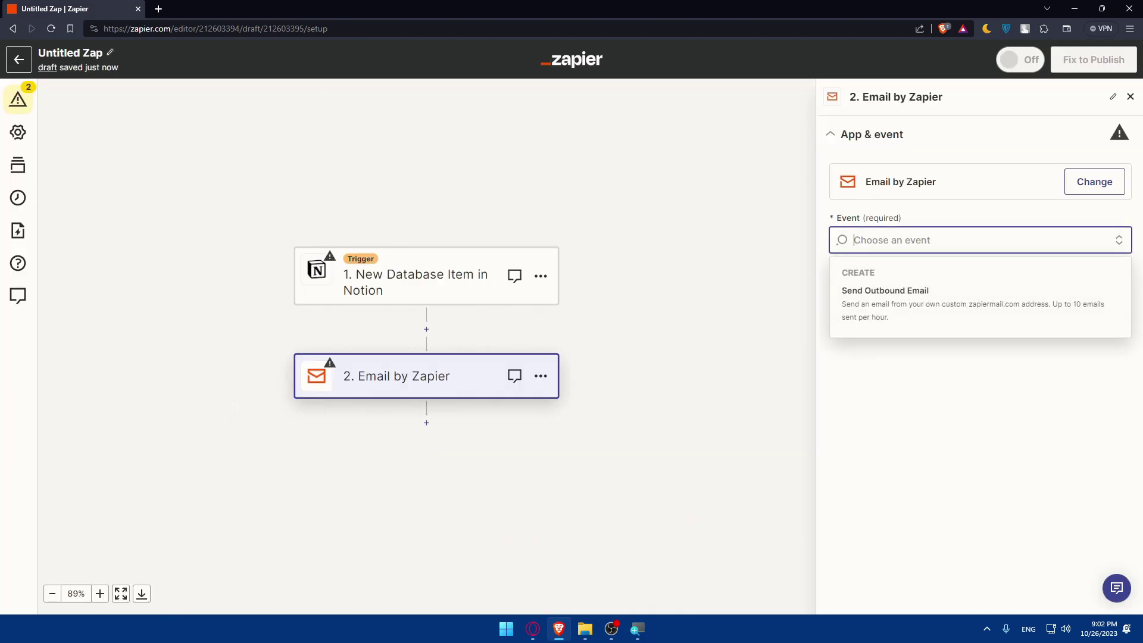
pyautogui.click(893, 307)
pyautogui.click(923, 308)
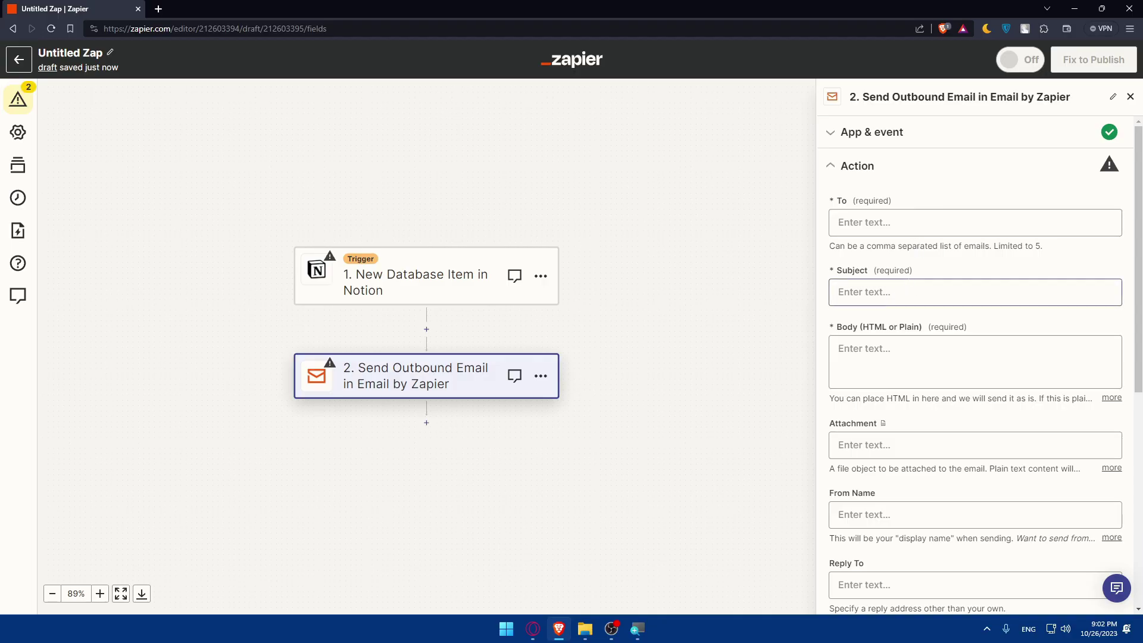
# Enter the recipient's email address and the subject 'test' in the email action
pyautogui.click(923, 231)
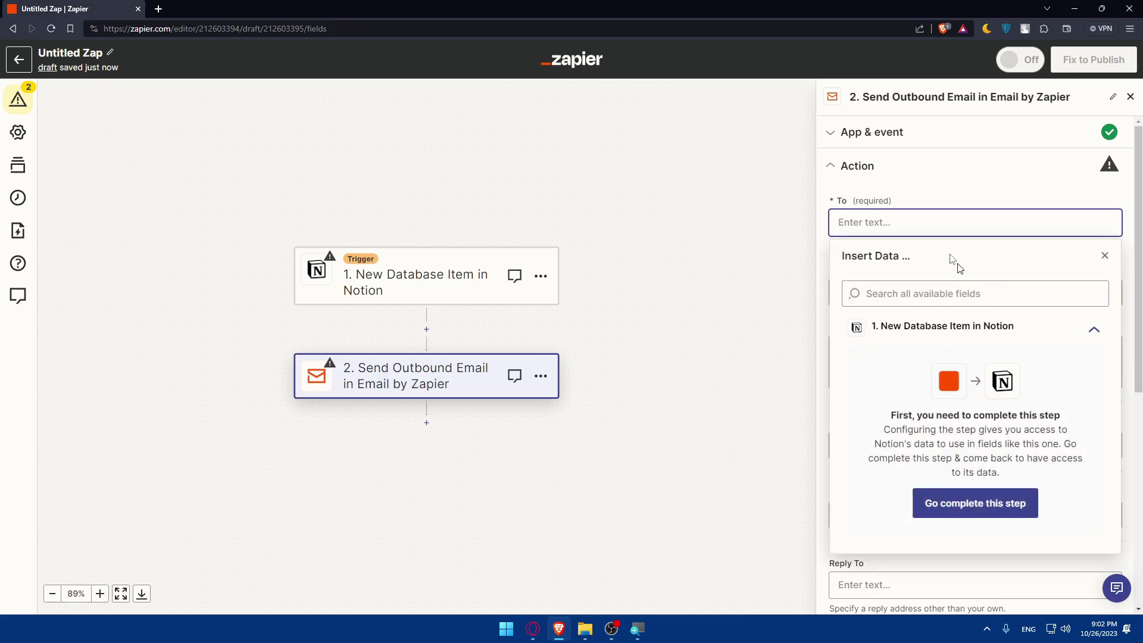
pyautogui.write('bieb')
pyautogui.press('BackSpace')
pyautogui.press('BackSpace')
pyautogui.write('tee')
pyautogui.click(1104, 255)
pyautogui.click(938, 299)
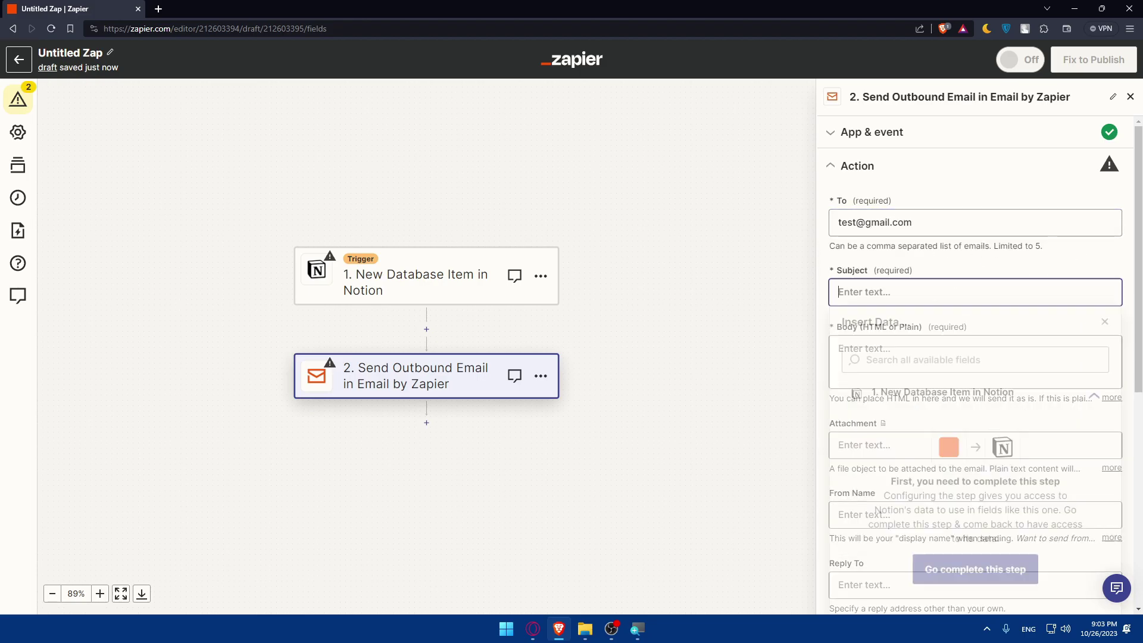
pyautogui.write('test')
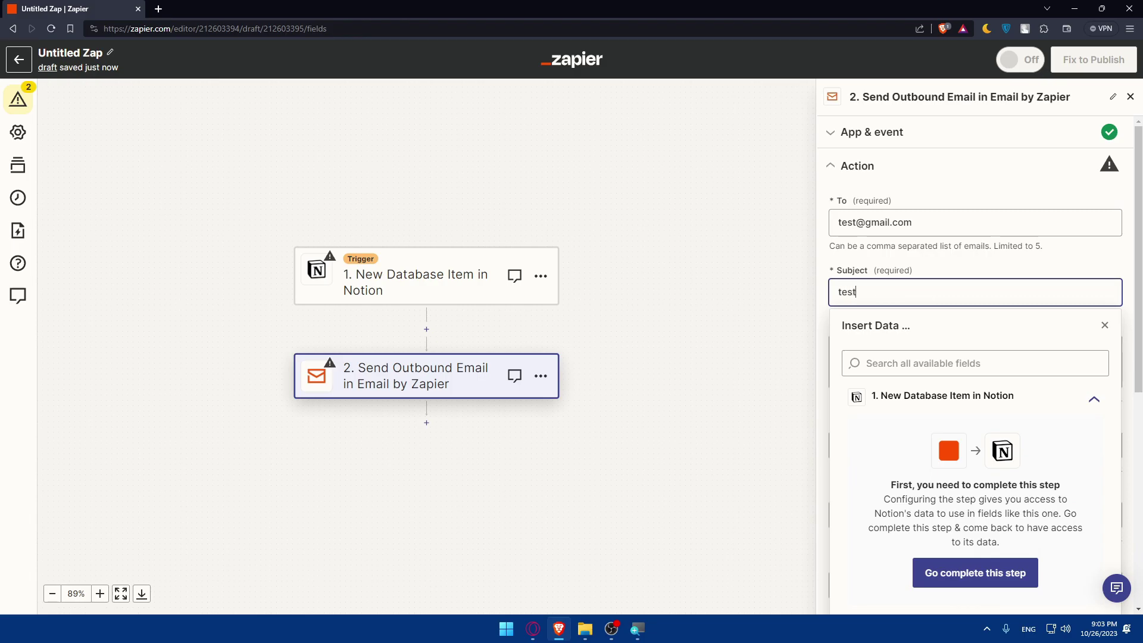
pyautogui.click(1101, 322)
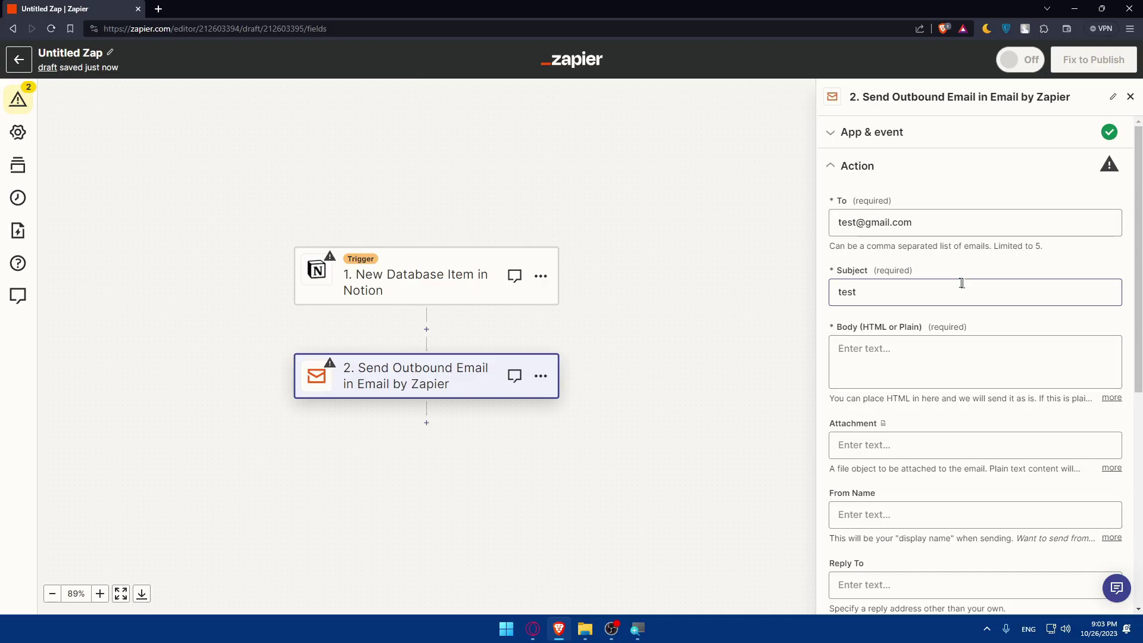
pyautogui.press('Tab')
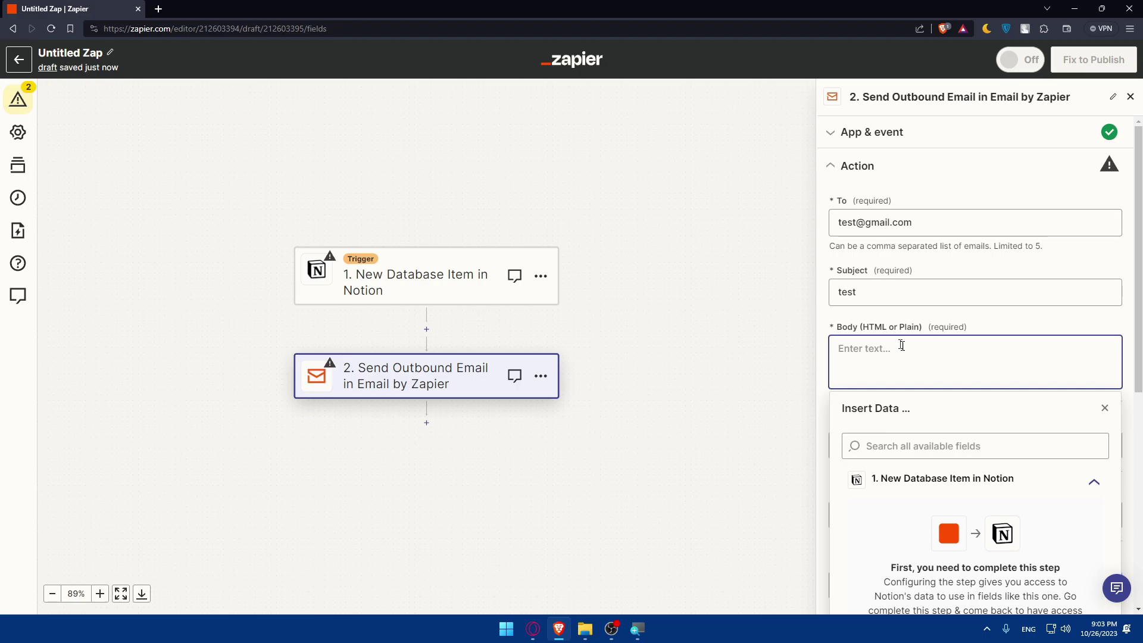
pyautogui.click(798, 334)
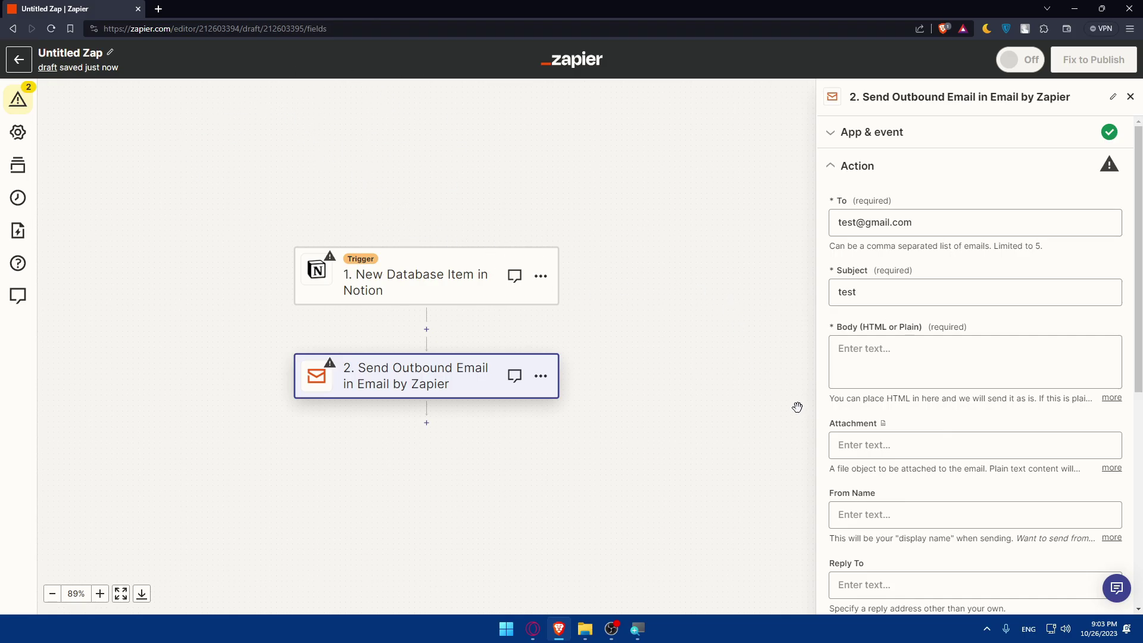
# Refresh the email fields and fill the Body with 'jifndaslknf'
pyautogui.scroll(-2, 892, 429)
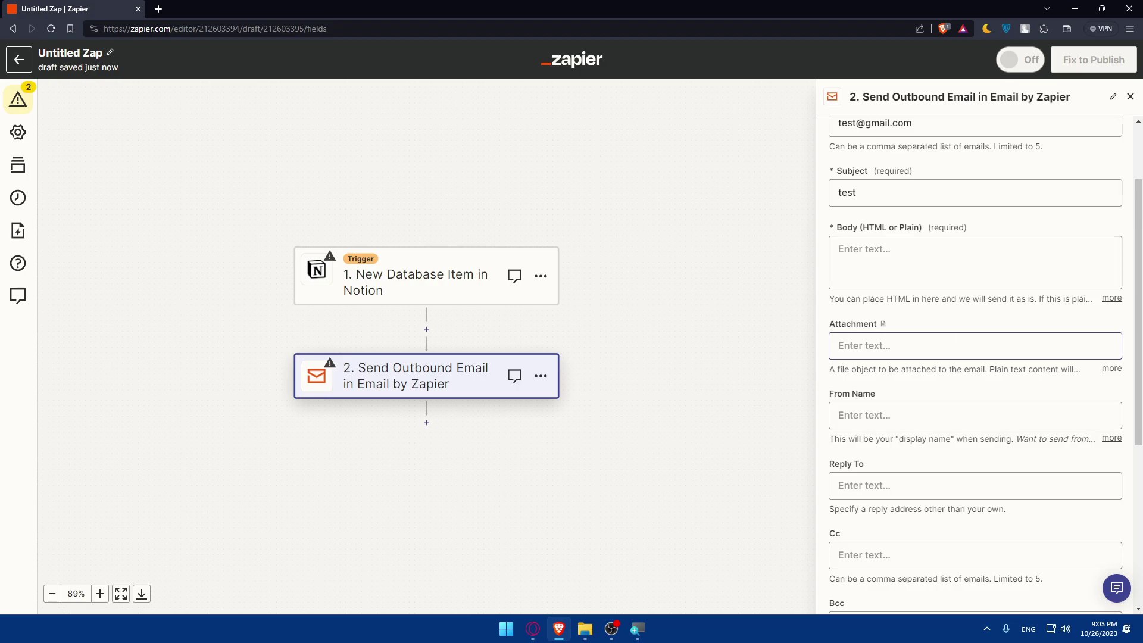
pyautogui.scroll(-2, 911, 438)
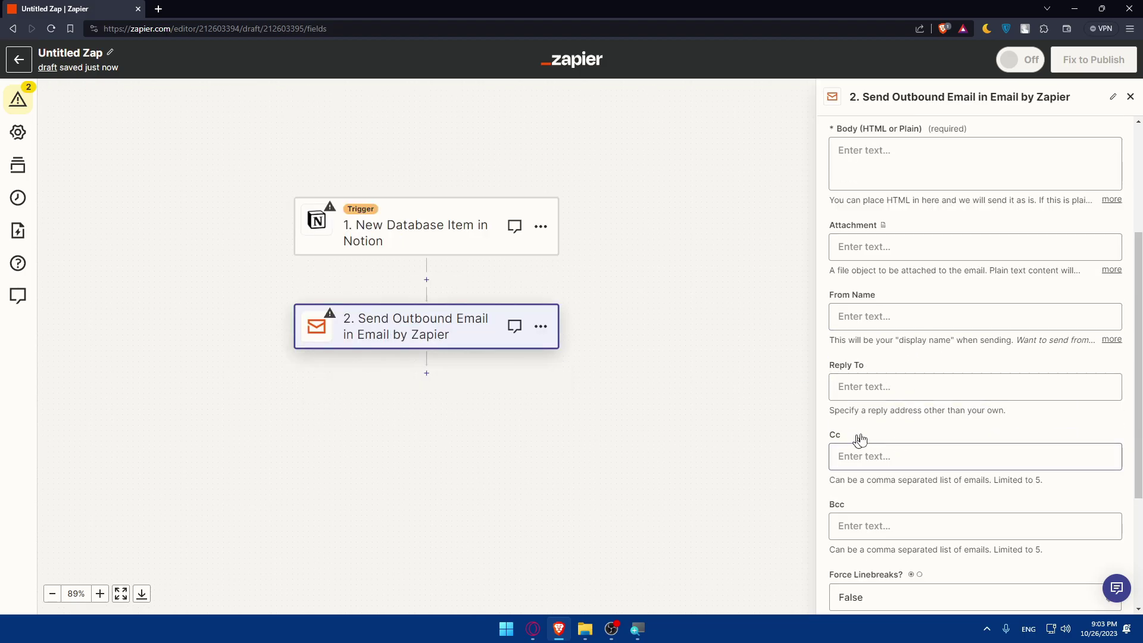
pyautogui.scroll(-2, 860, 439)
pyautogui.scroll(-2, 952, 423)
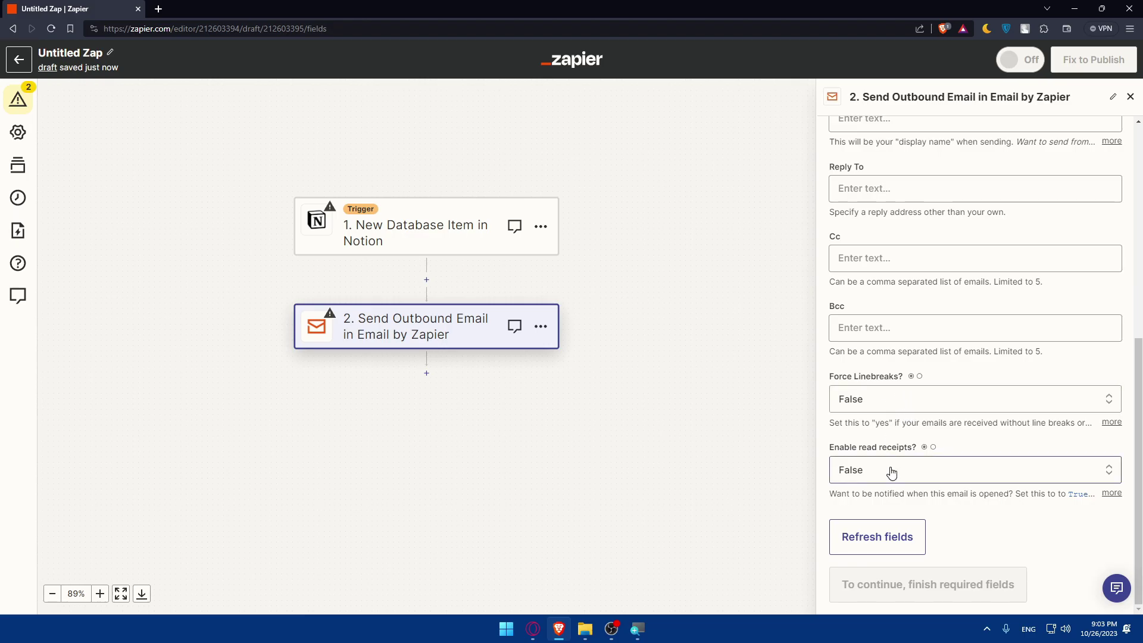
pyautogui.click(877, 536)
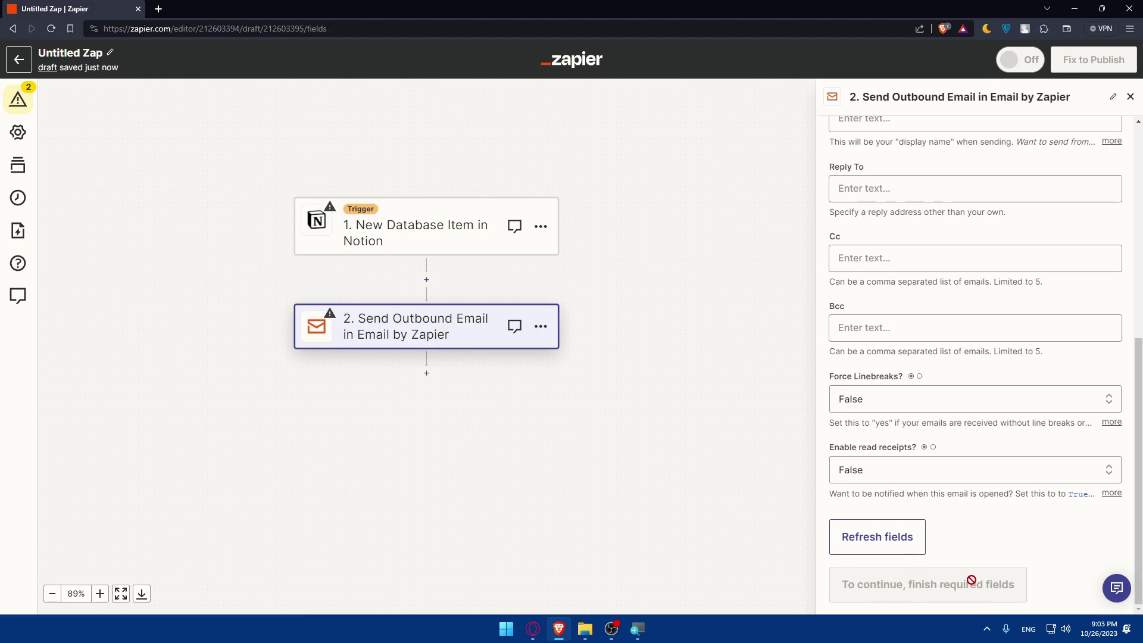
pyautogui.scroll(10, 967, 476)
pyautogui.click(894, 368)
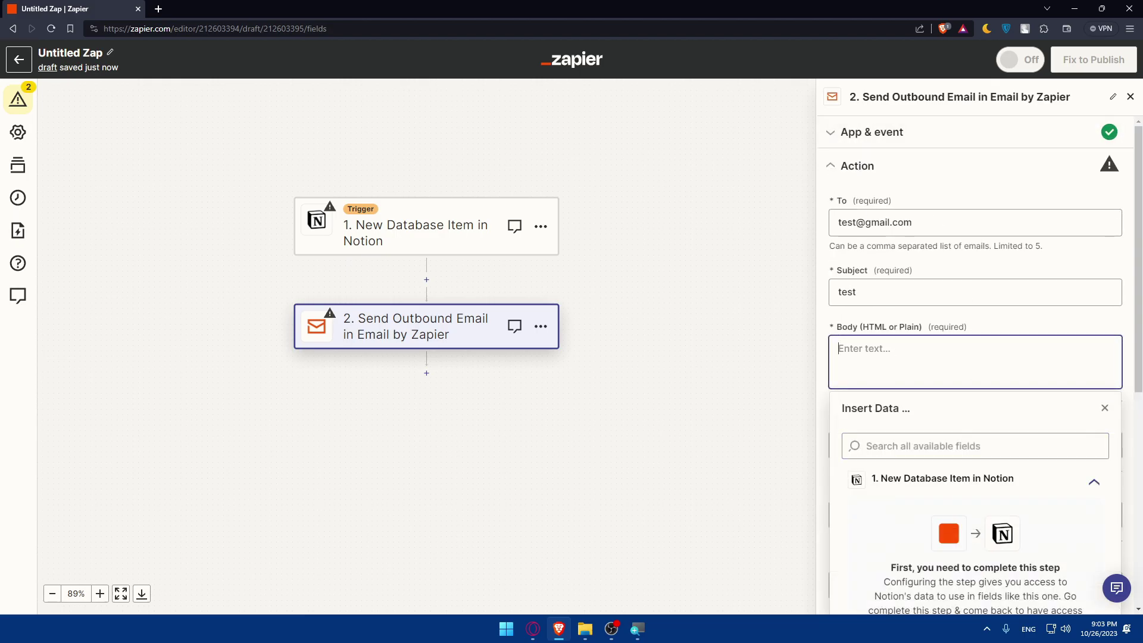
pyautogui.write('jifndaslknf')
pyautogui.scroll(-2, 1012, 387)
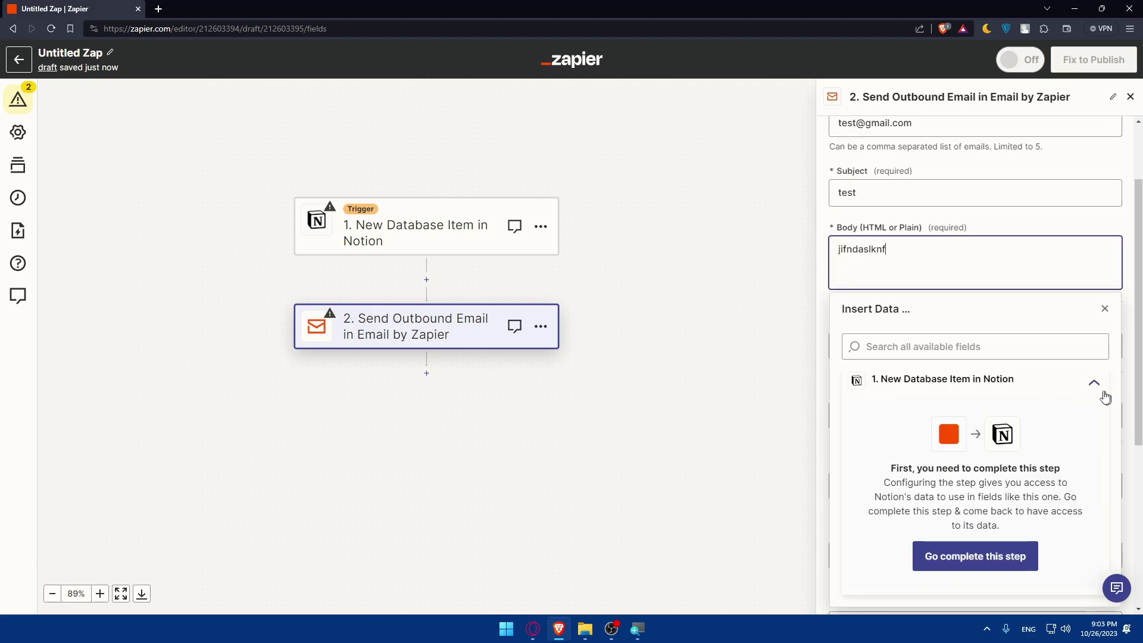
pyautogui.click(1104, 306)
pyautogui.scroll(-5, 980, 360)
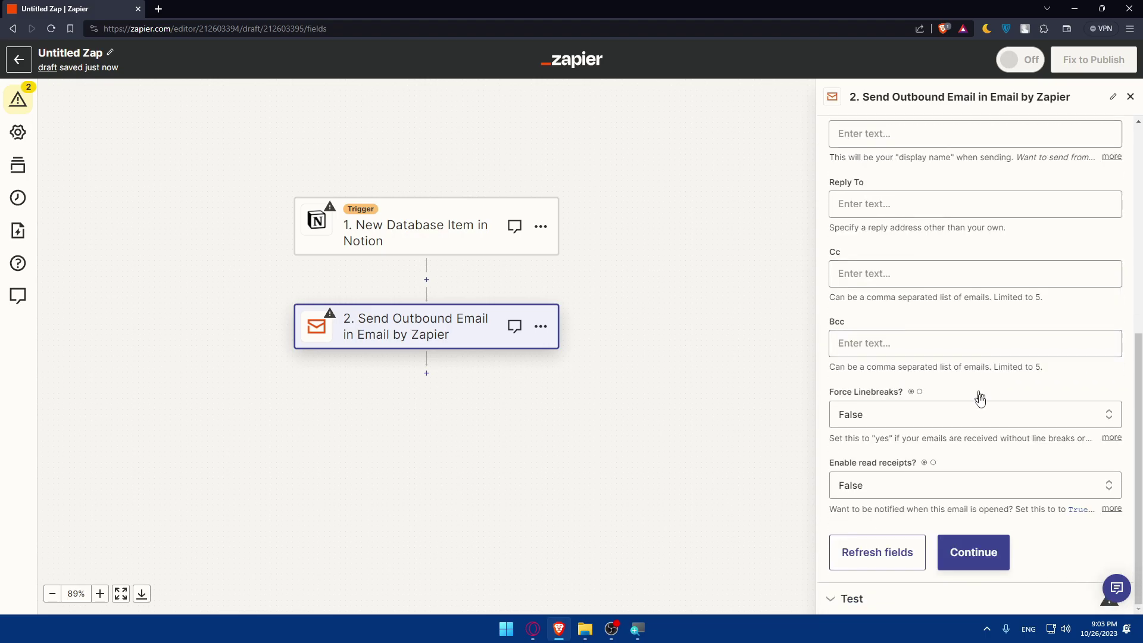
# Run Test step on the Send Outbound Email action and review the returned sample email
pyautogui.click(974, 551)
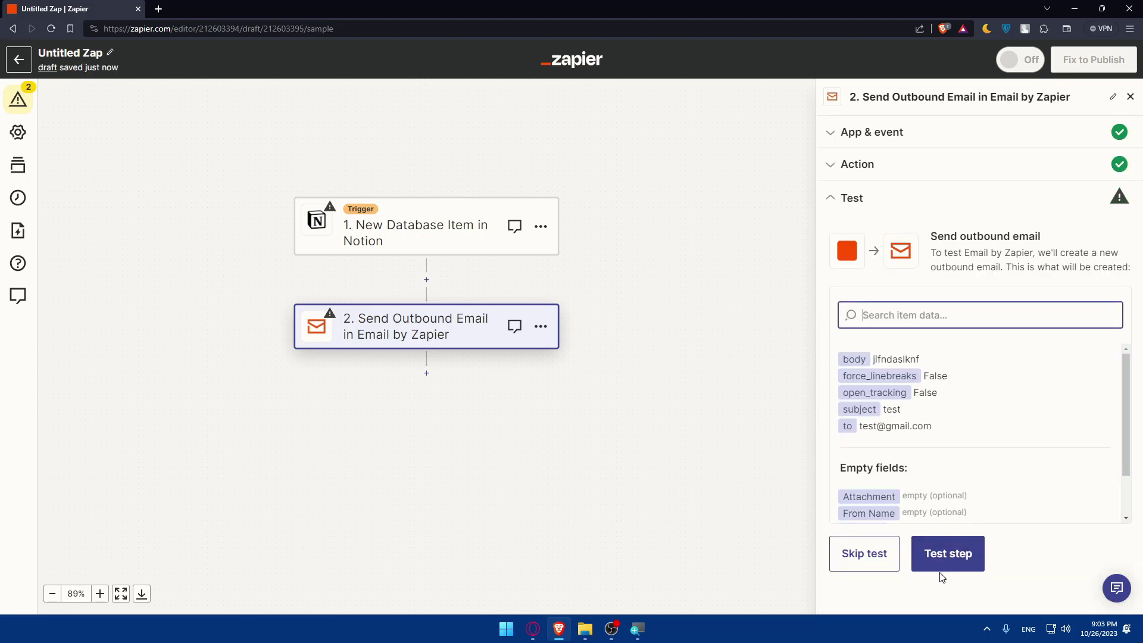
pyautogui.click(956, 564)
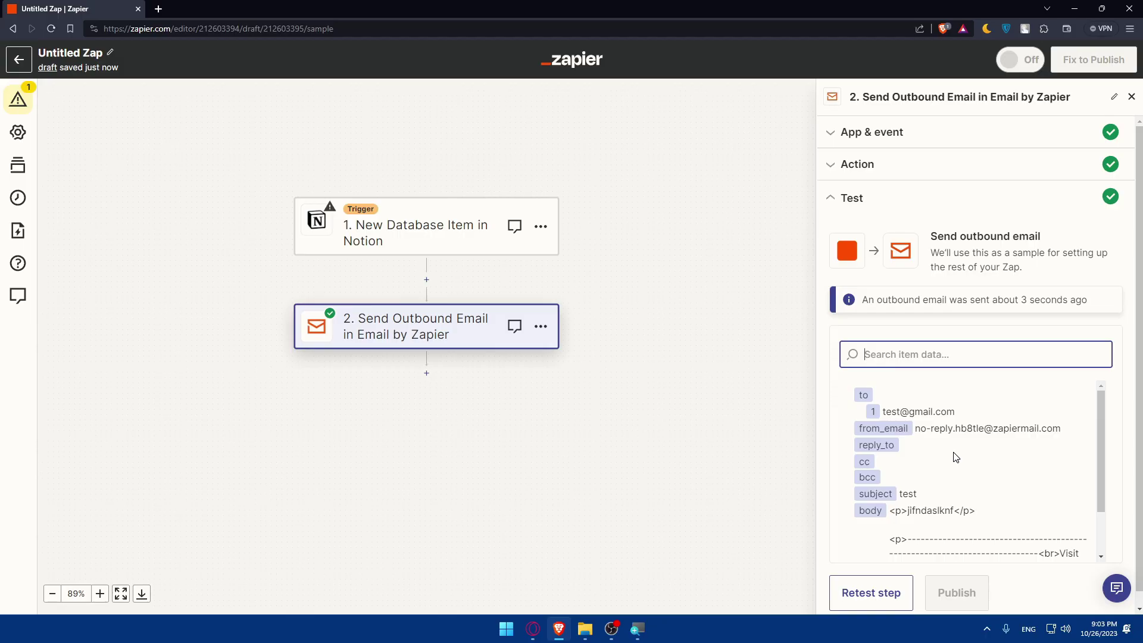
pyautogui.scroll(-1, 1017, 452)
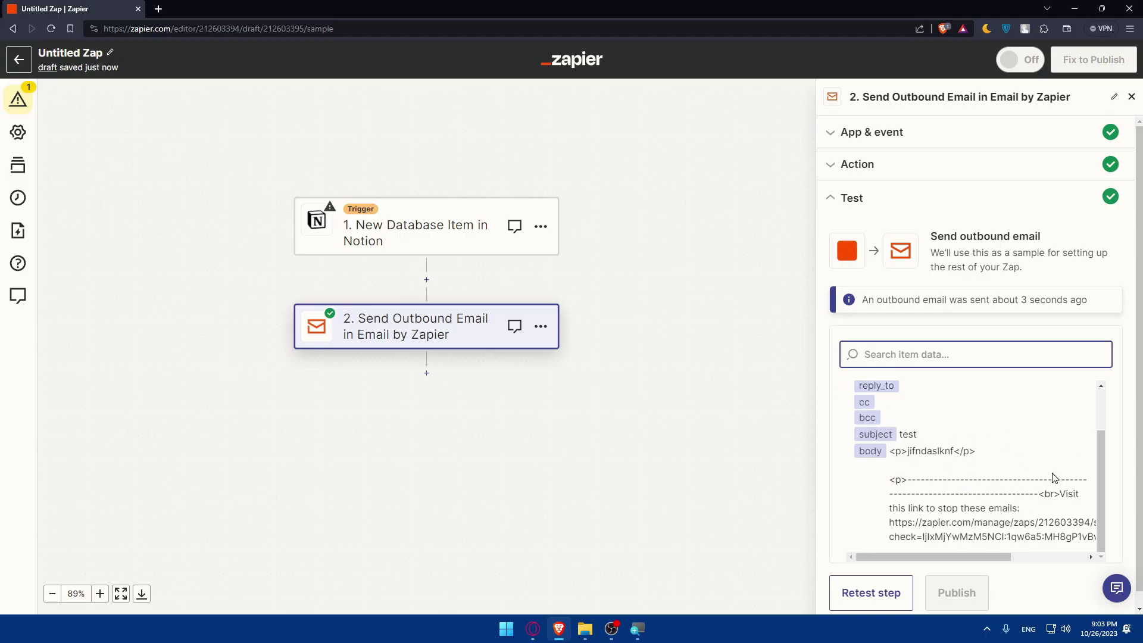
pyautogui.scroll(1, 997, 474)
pyautogui.scroll(-1, 977, 480)
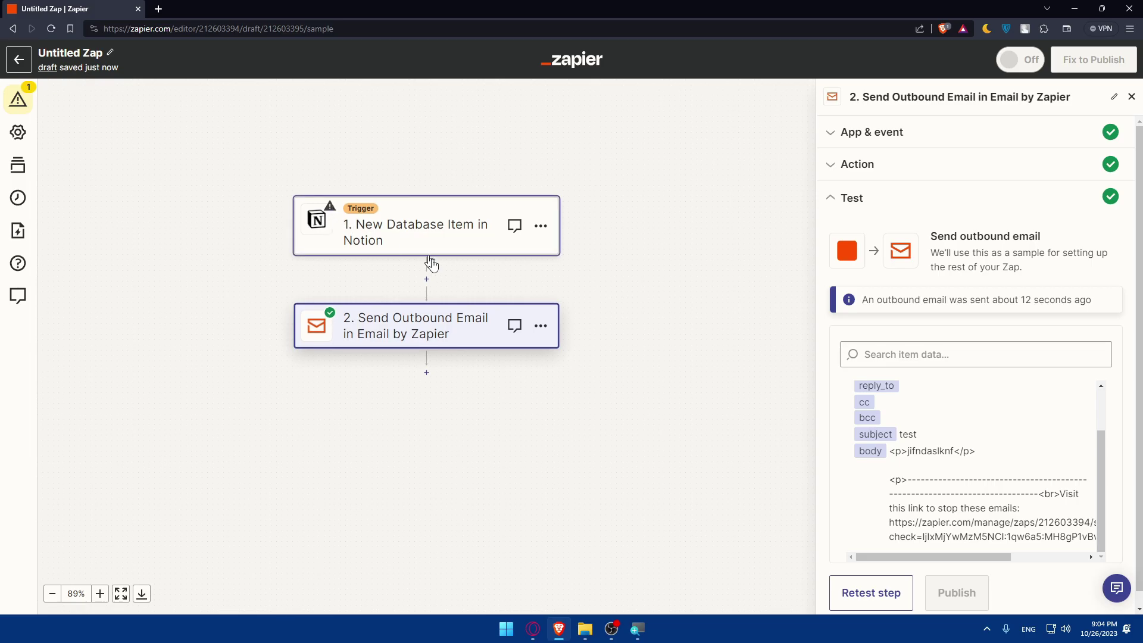
pyautogui.click(381, 225)
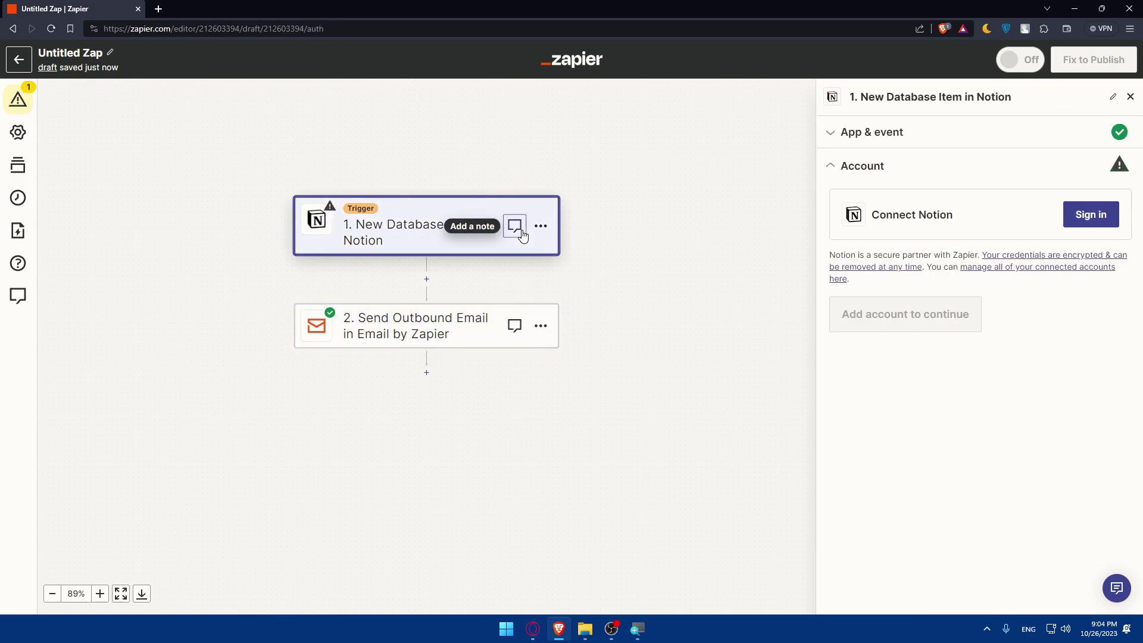
pyautogui.click(1074, 225)
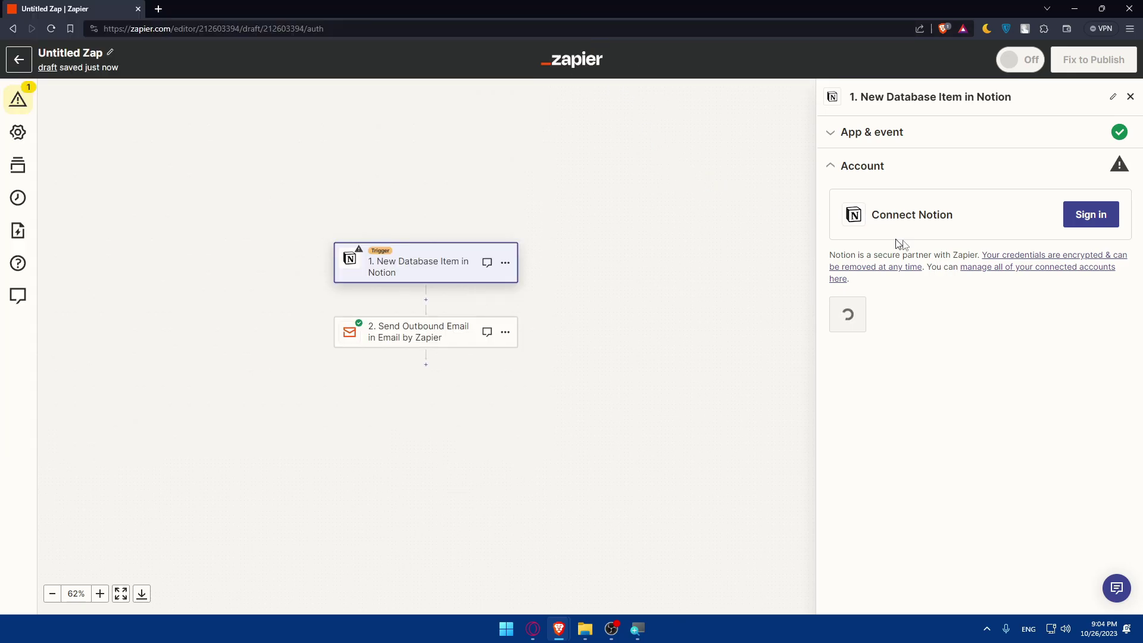
pyautogui.click(710, 183)
pyautogui.hotkey('alt', 'Left')
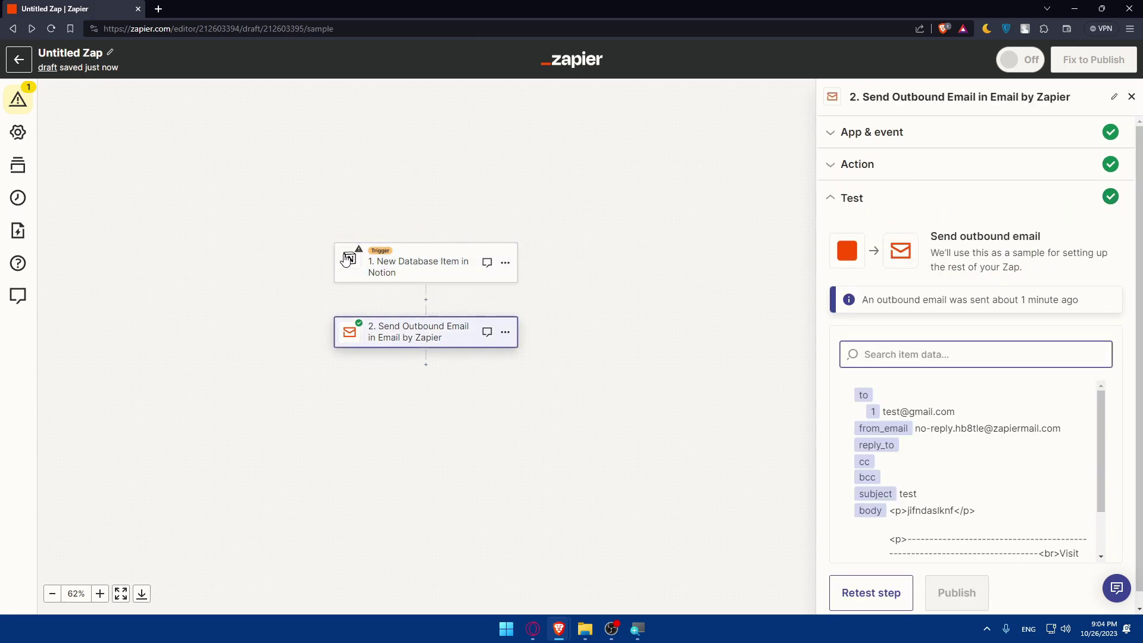
# Start a new Zap and have AI generate it from 'when i send an email… gmail in the same time'
pyautogui.click(22, 66)
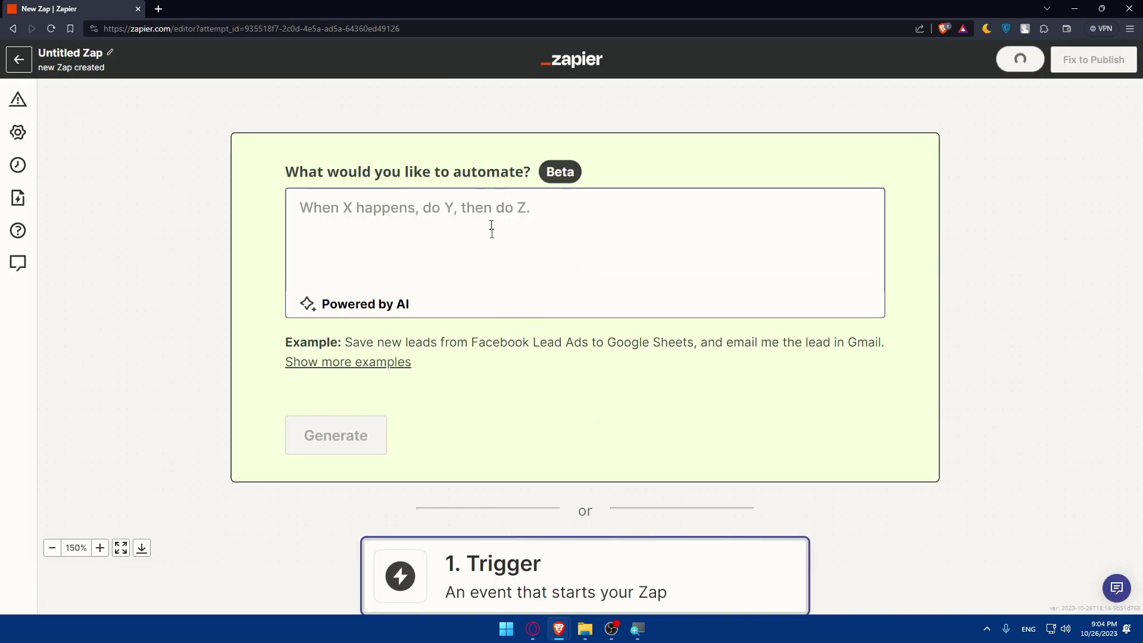
pyautogui.click(121, 548)
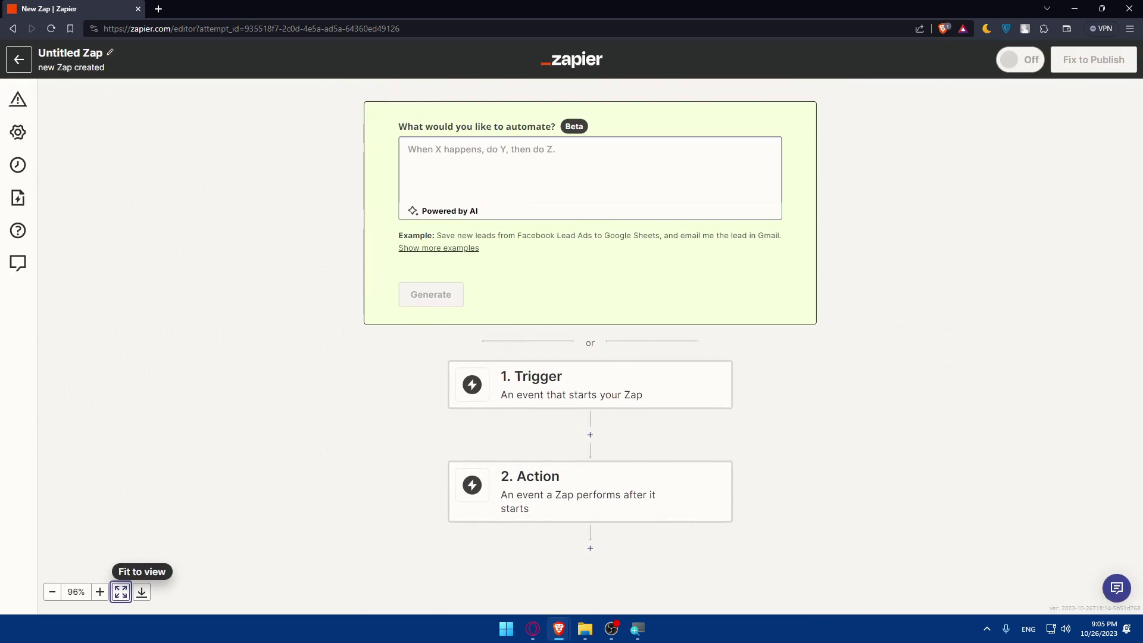
pyautogui.click(536, 172)
pyautogui.write('when i send')
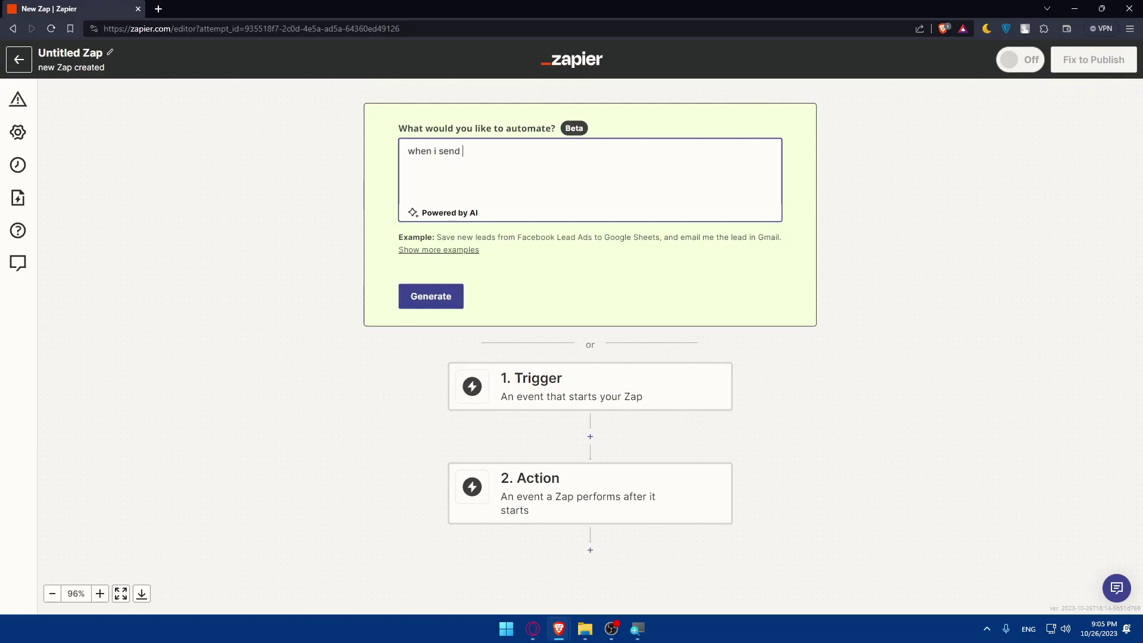
pyautogui.write(' an email in zappier i would like to send a message in face')
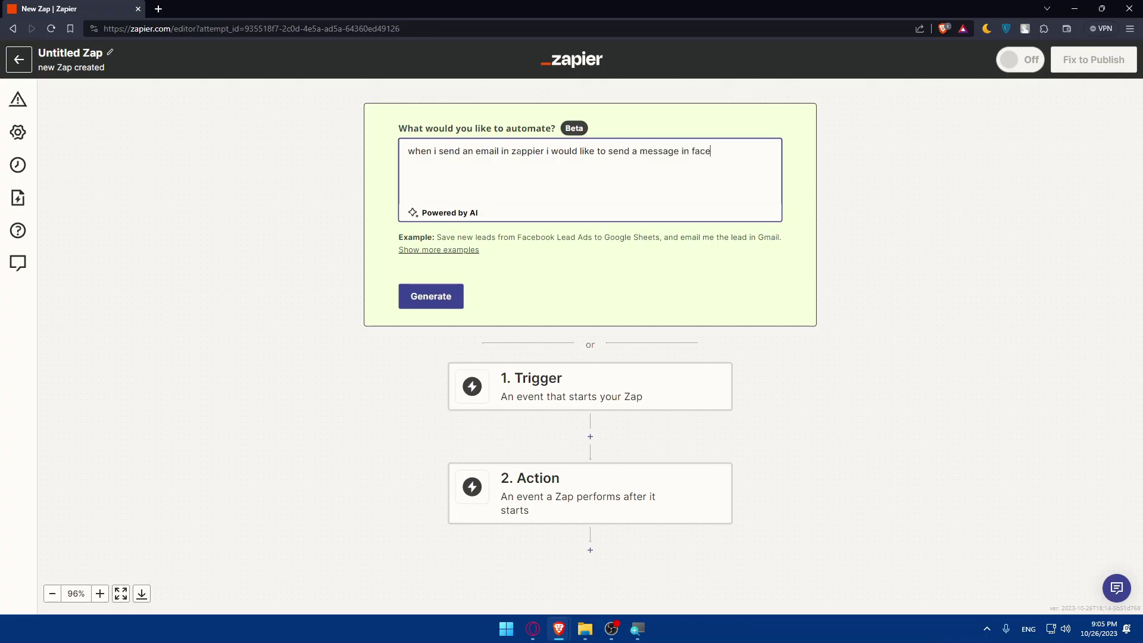
pyautogui.write('book and and email in gmail i')
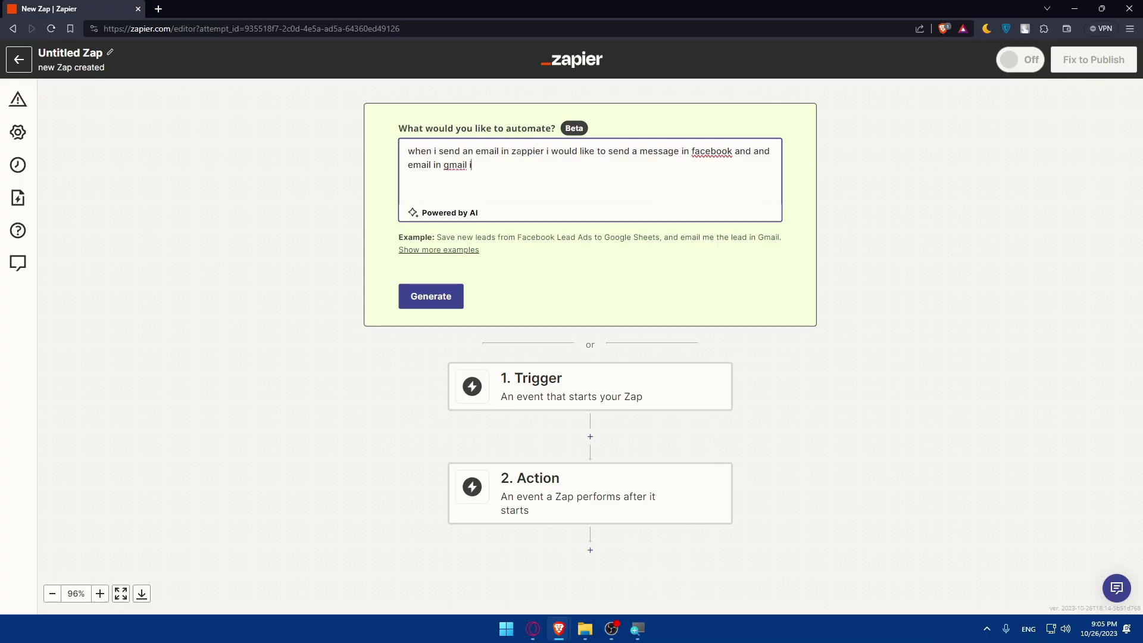
pyautogui.write('n the same timwe')
pyautogui.press('BackSpace')
pyautogui.press('BackSpace')
pyautogui.press('BackSpace')
pyautogui.write('e')
pyautogui.click(417, 296)
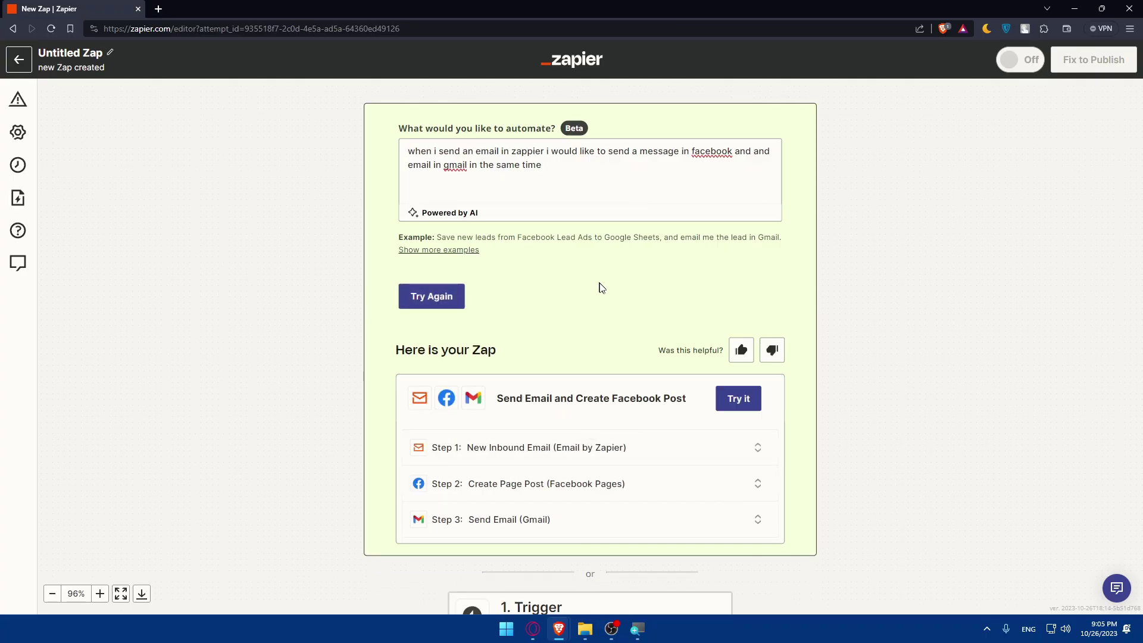
# Open the suggested Zap via Try it and inspect its email, Facebook Pages and Gmail steps
pyautogui.click(740, 398)
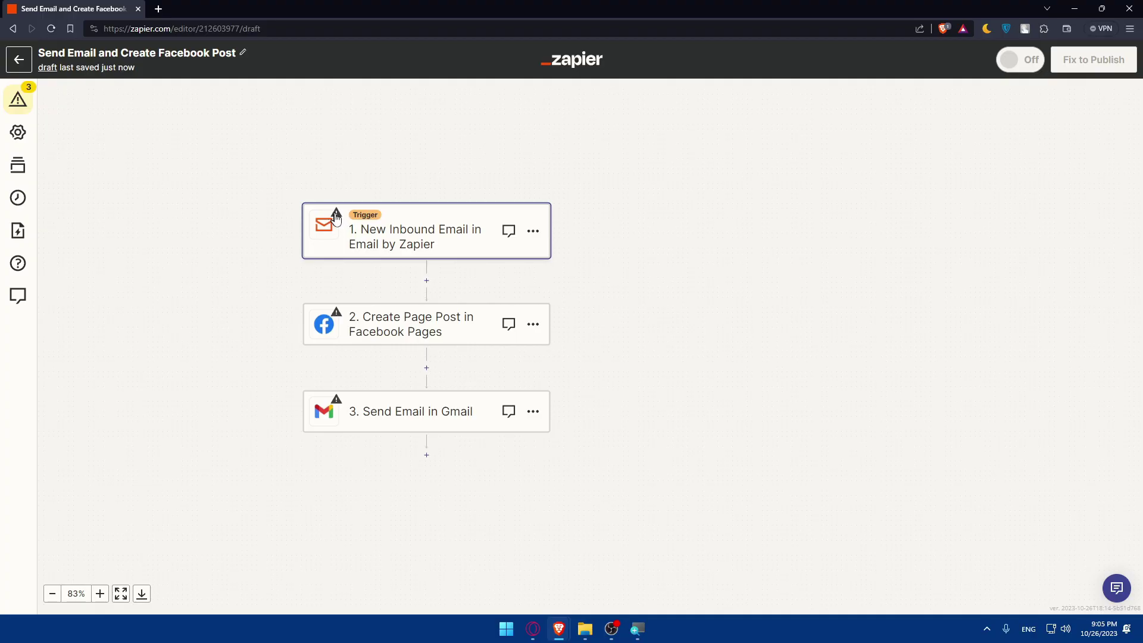
pyautogui.click(357, 235)
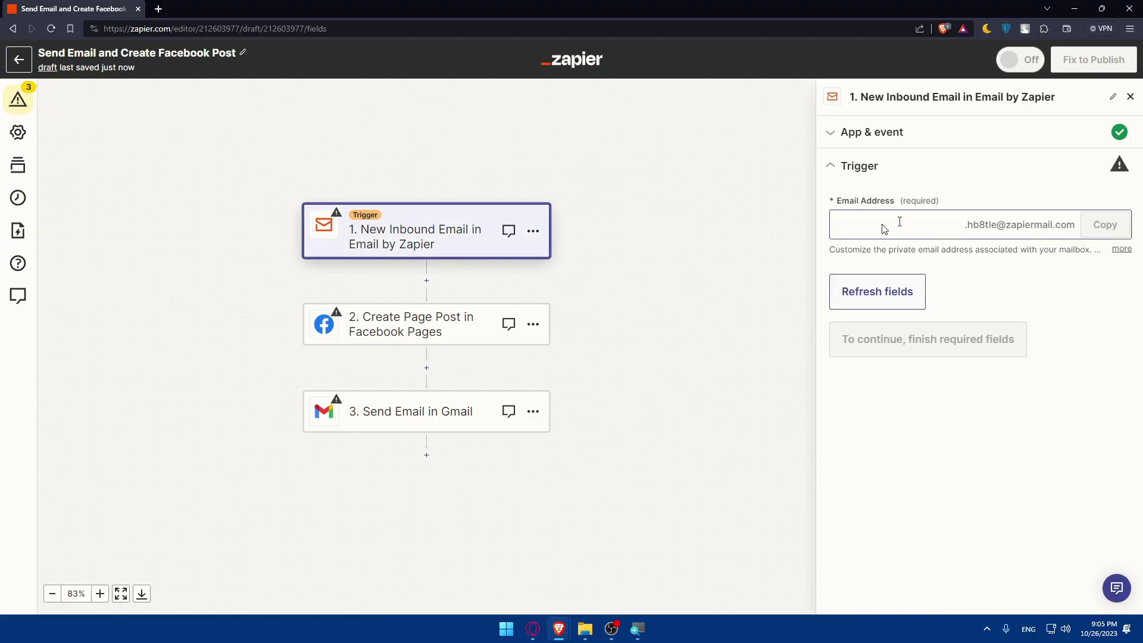
pyautogui.click(367, 317)
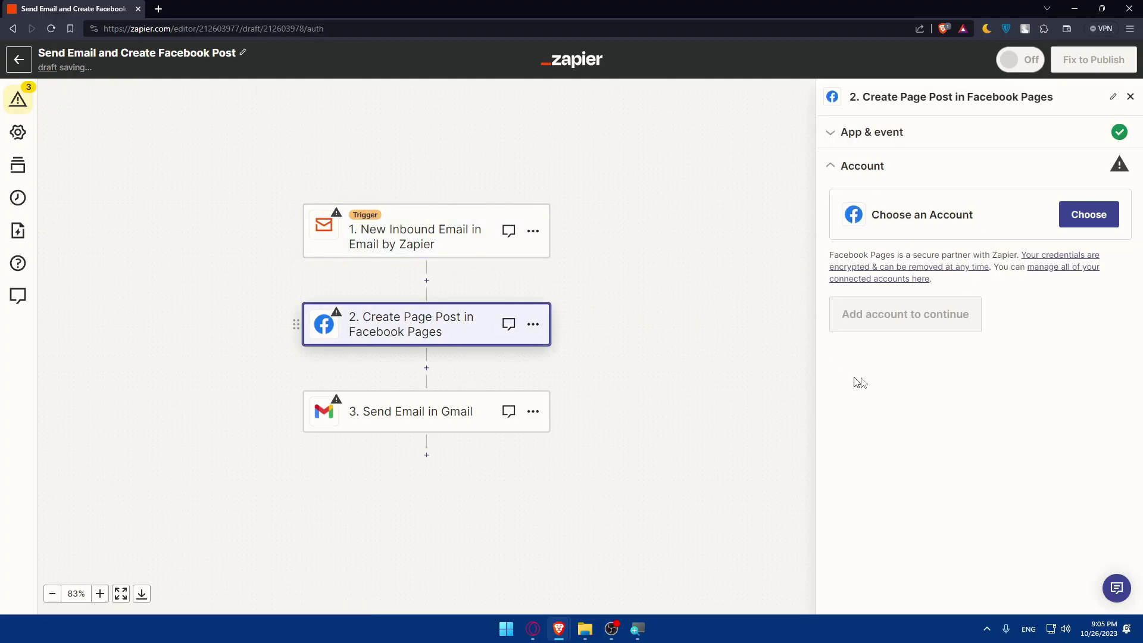
pyautogui.click(440, 409)
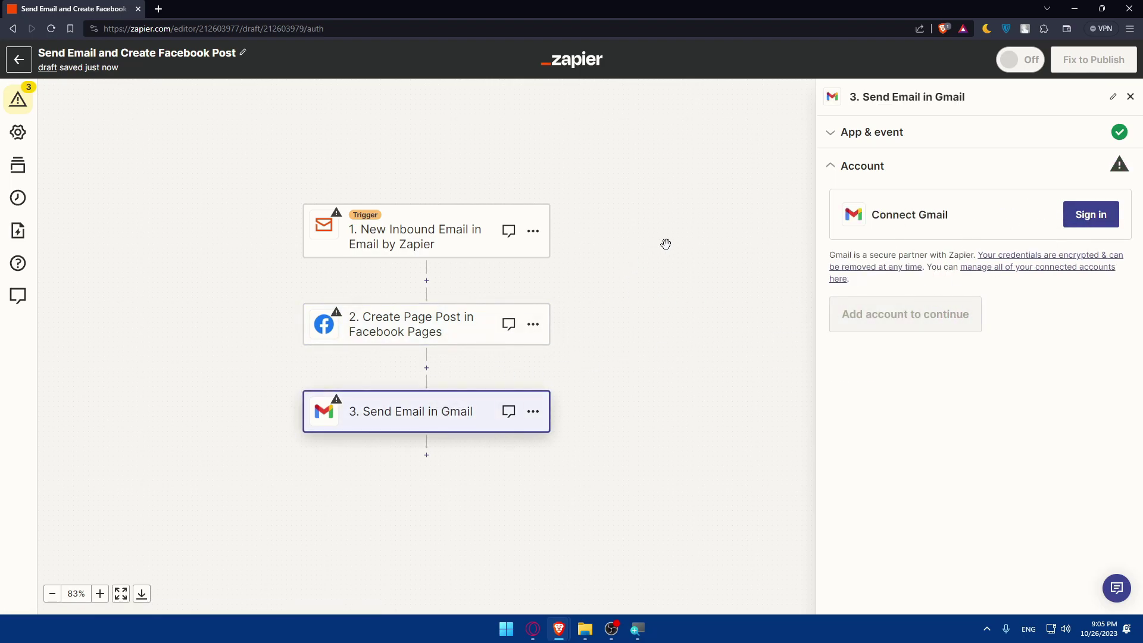